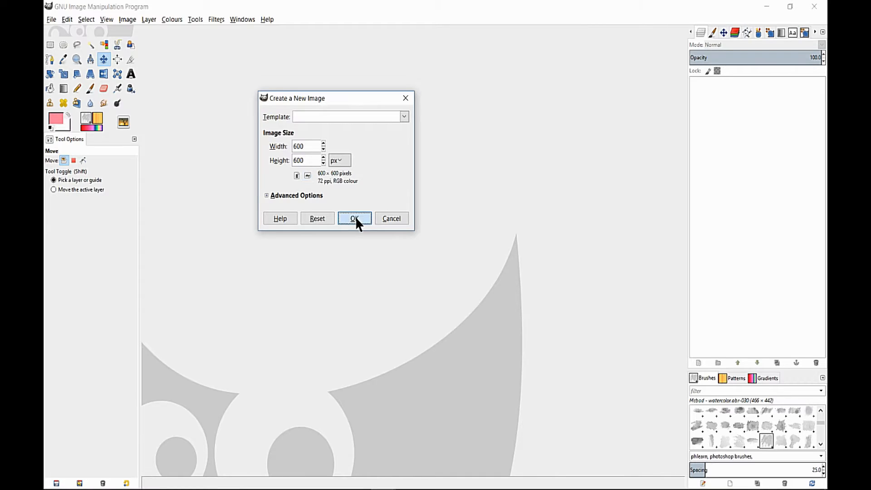
Create a 600 × 600 px image and open heartA1.png in it as a layer, converted to the RGB working space.
left_click(355, 219)
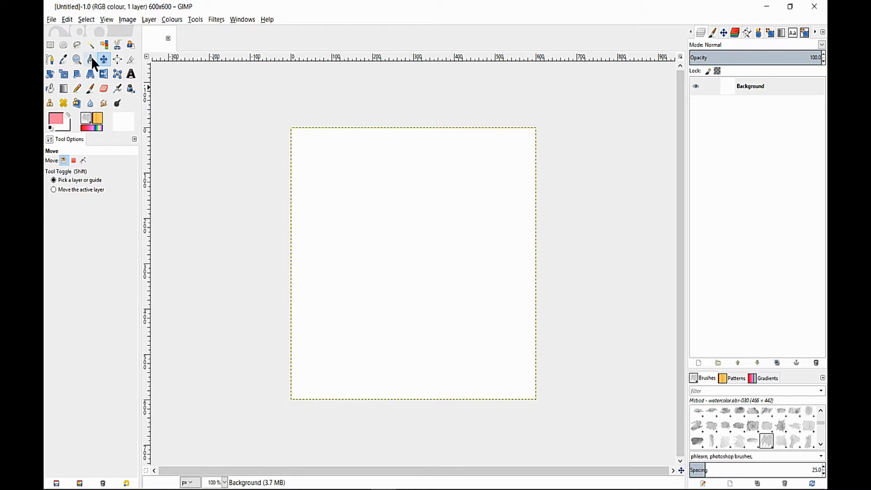
left_click(51, 20)
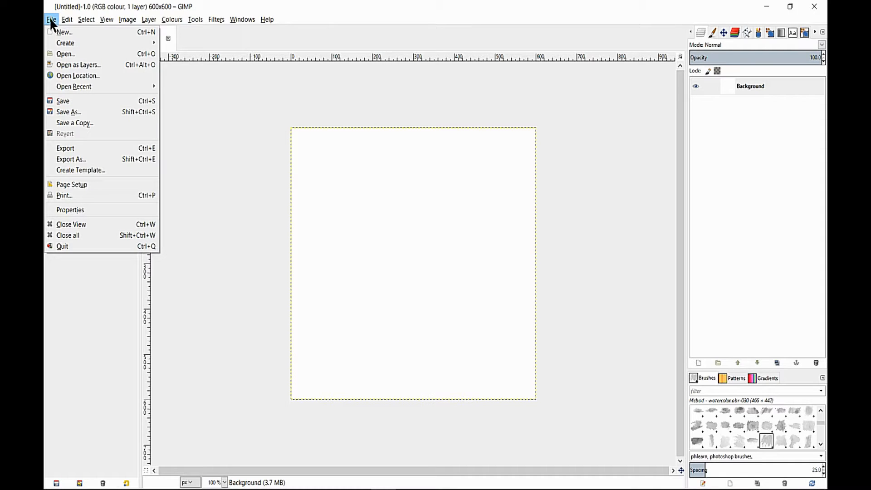
mouse_move(53, 44)
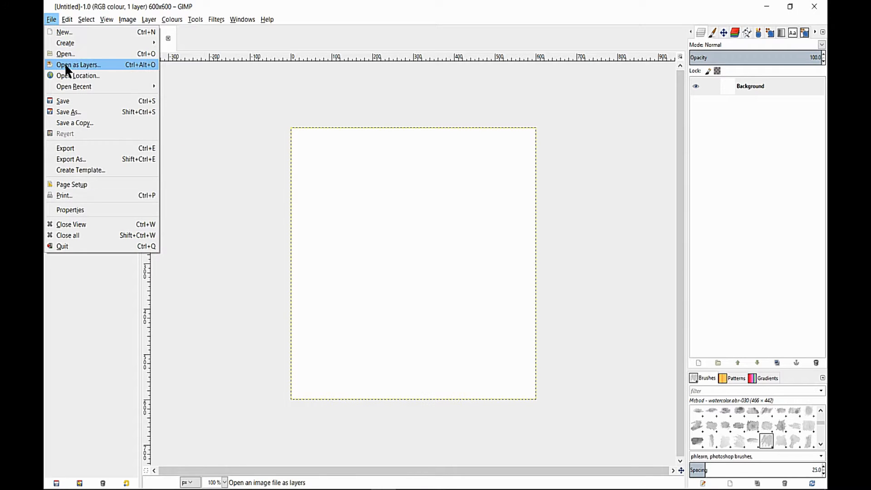
left_click(92, 66)
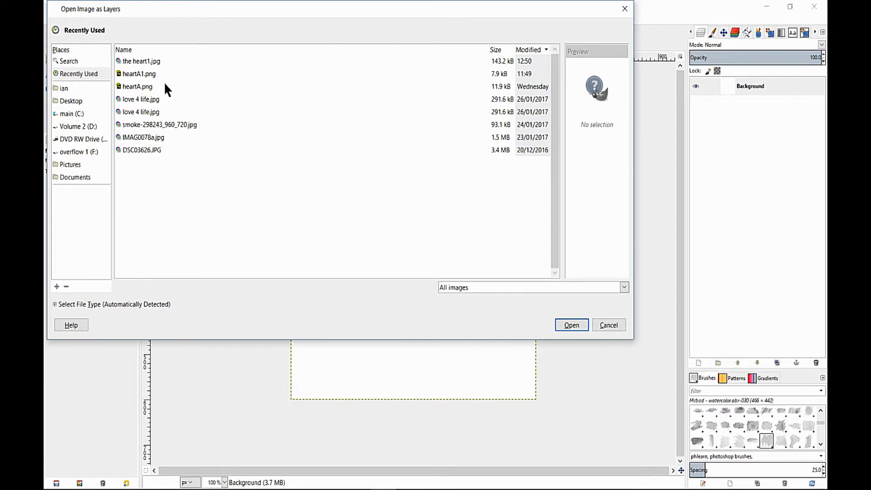
left_click(130, 75)
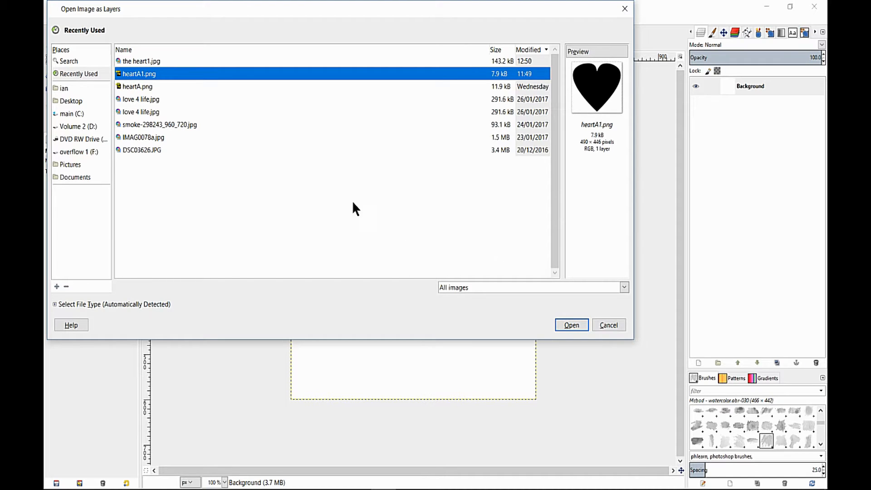
left_click(570, 325)
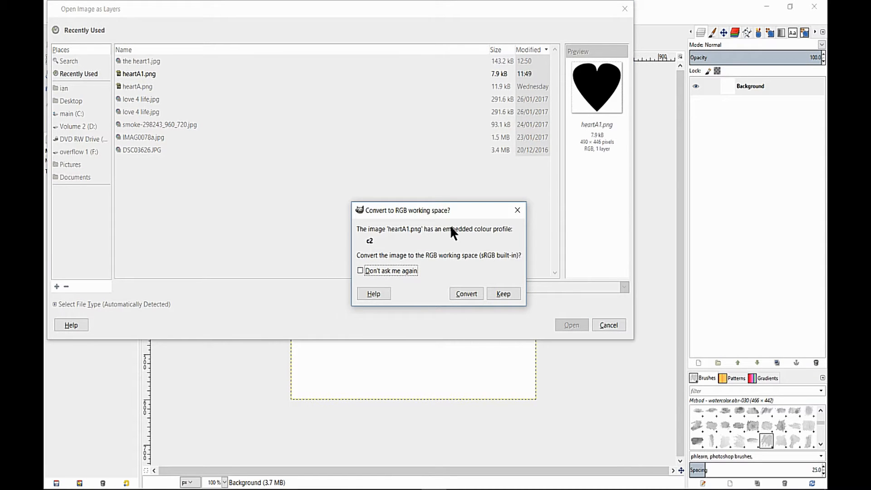
left_click(466, 294)
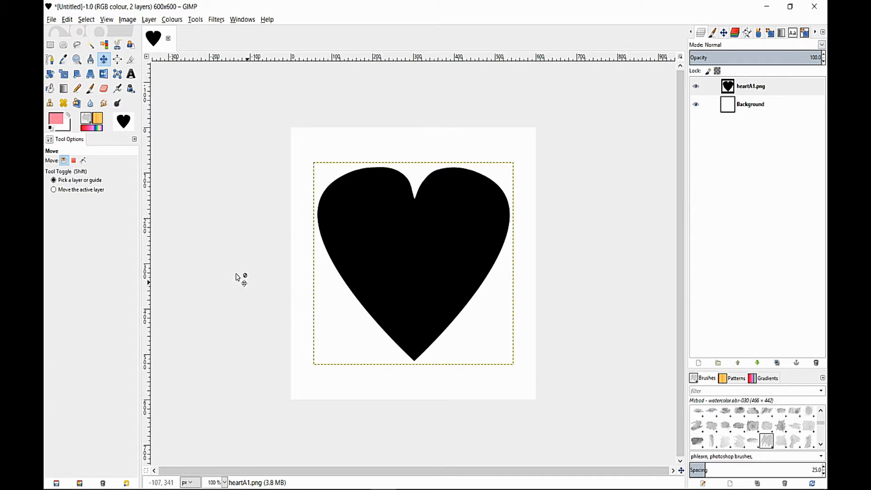
Remove the white area around the heart on the heartA1.png layer, using Fuzzy Select and an added alpha channel.
left_click(89, 45)
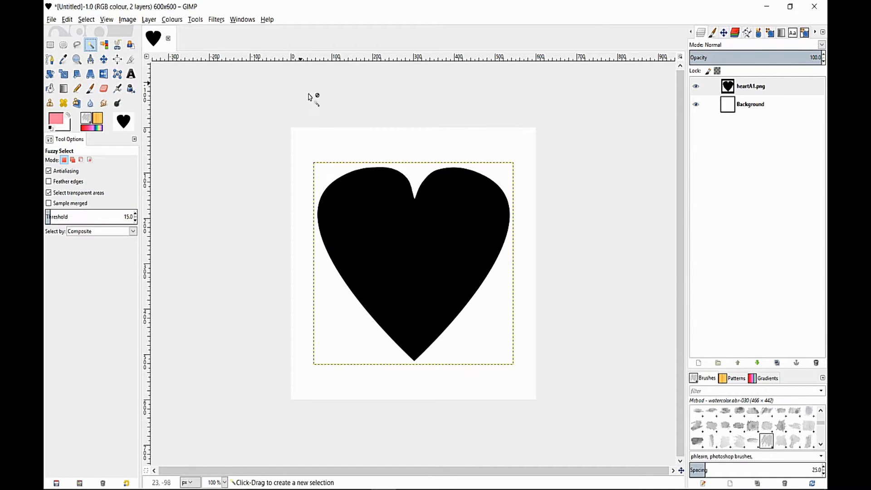
left_click(346, 332)
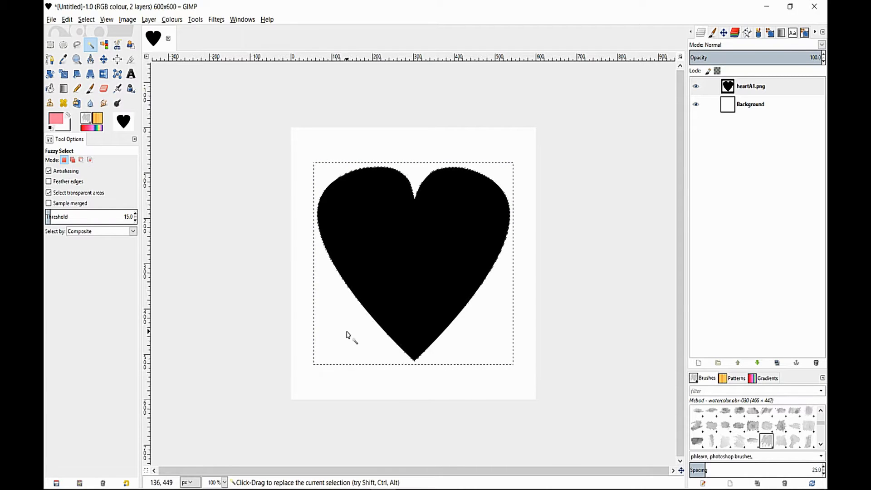
key("m")
left_click(755, 86)
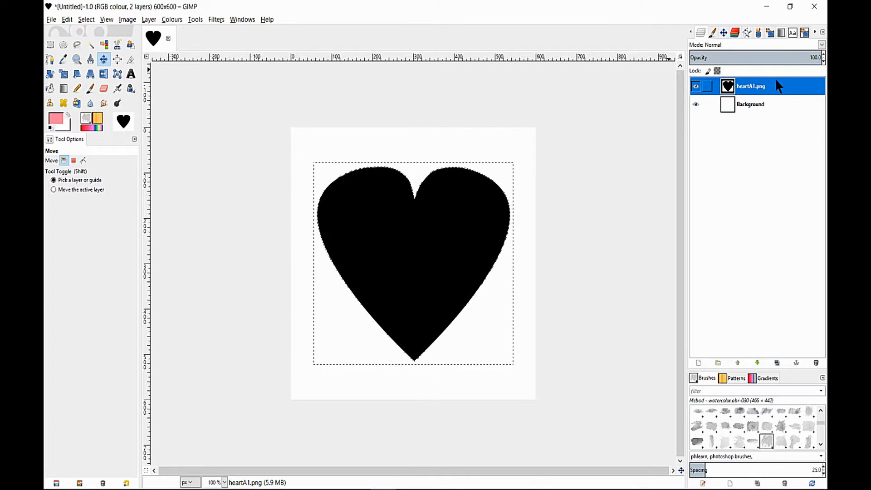
right_click(776, 89)
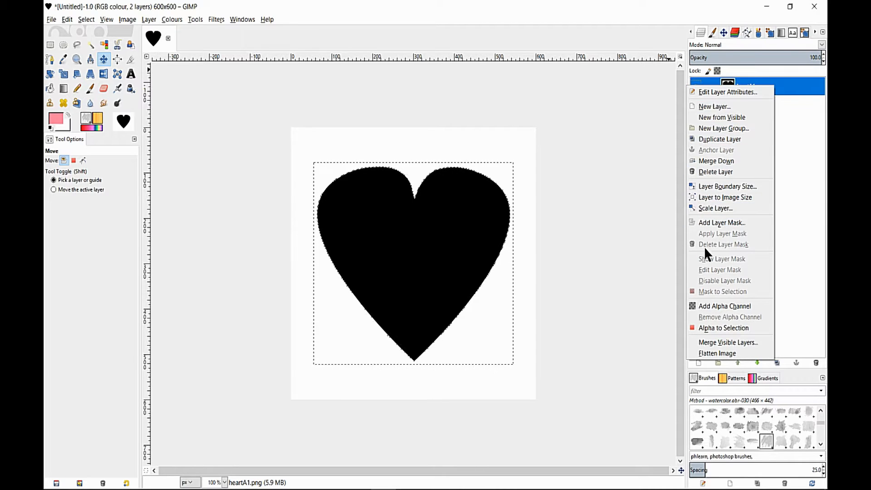
left_click(717, 305)
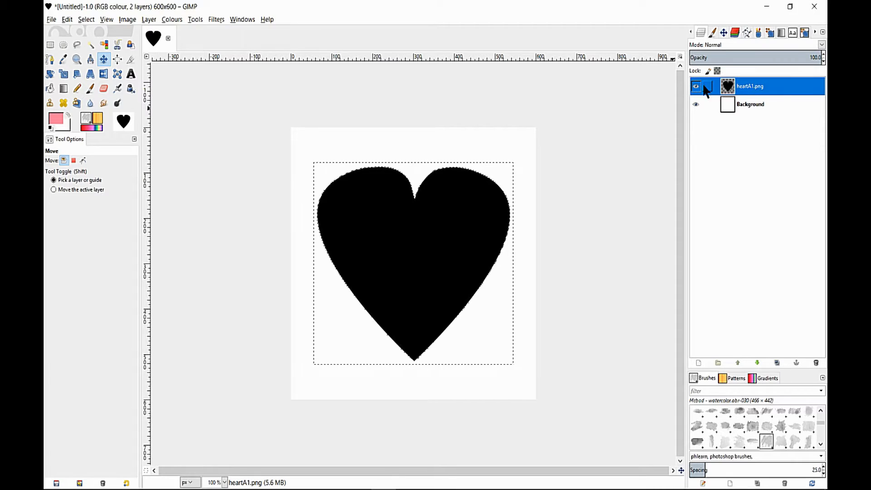
Invert the selection to switch it from the area around the heart to the heart shape.
left_click(85, 19)
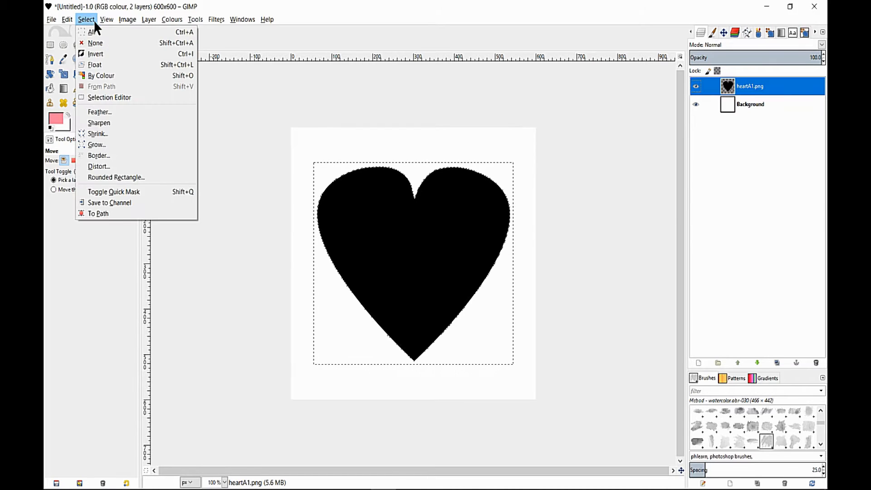
mouse_move(107, 19)
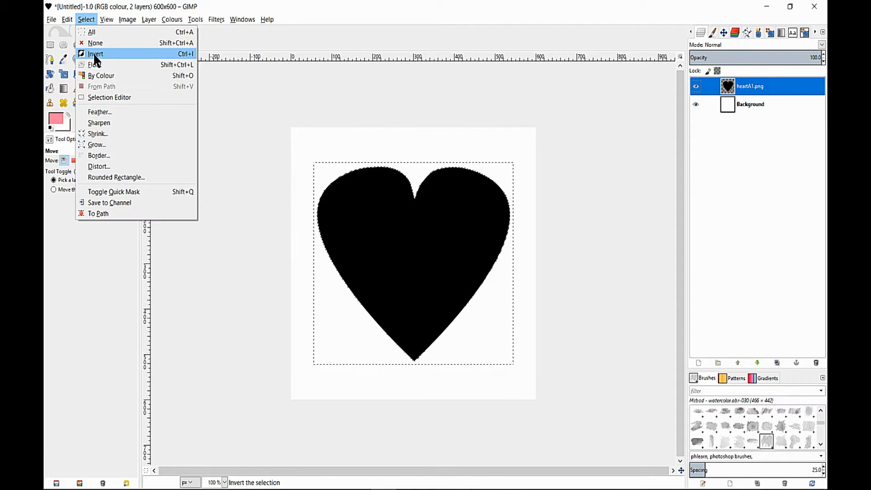
left_click(96, 54)
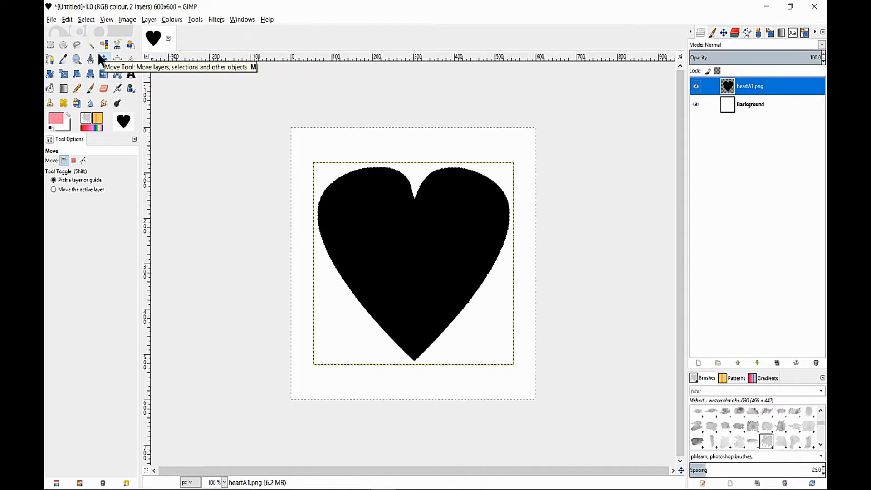
Set the foreground colour to red ff0036 and bucket-fill the black heart with it.
left_click(50, 89)
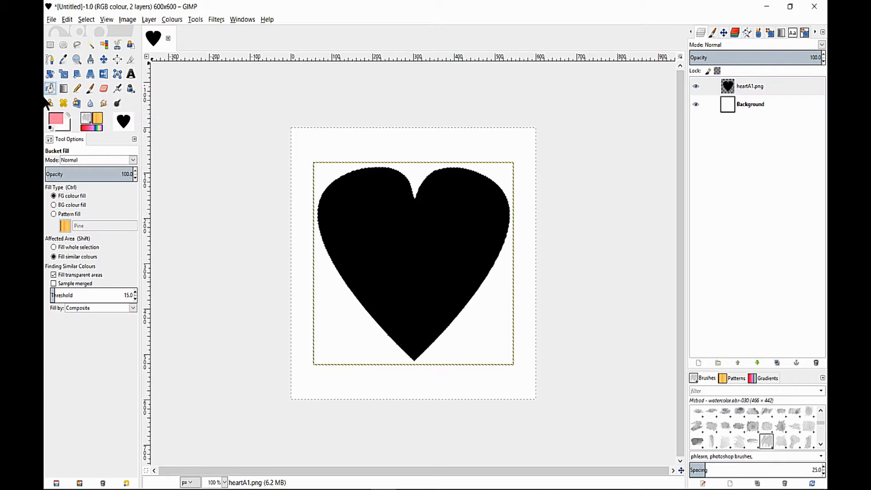
left_click(57, 121)
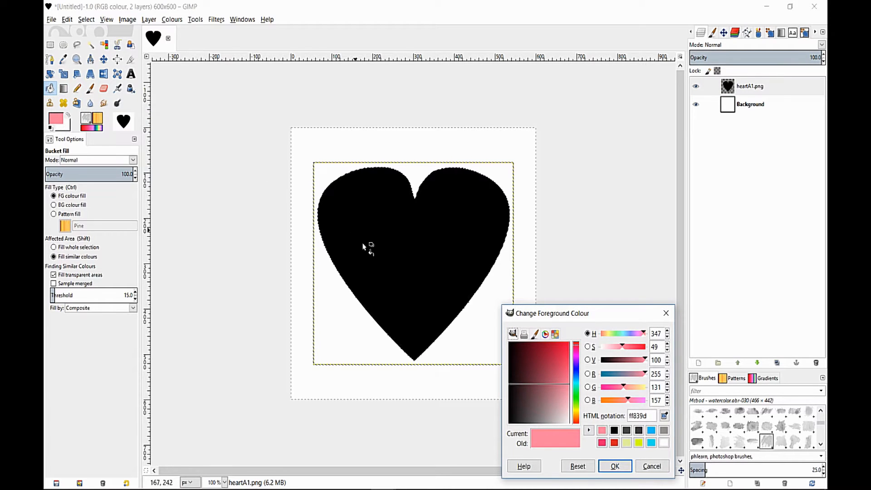
left_click_drag(569, 360, 571, 343)
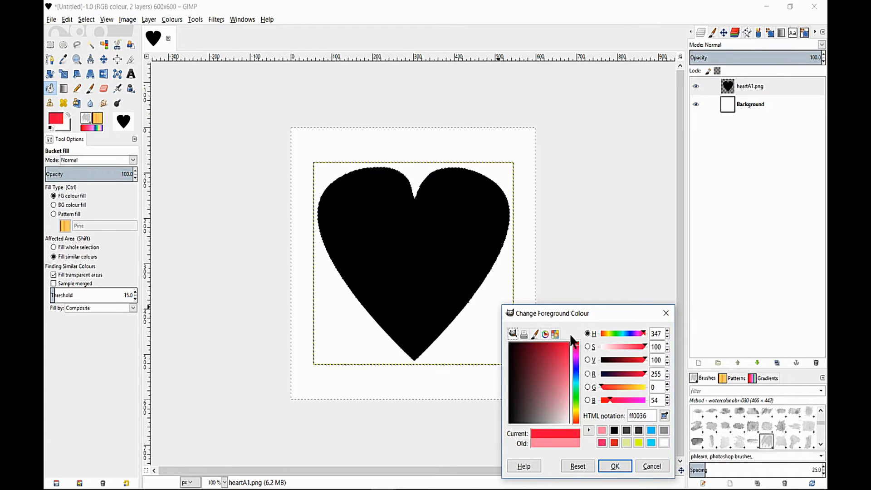
left_click(617, 465)
left_click(398, 230)
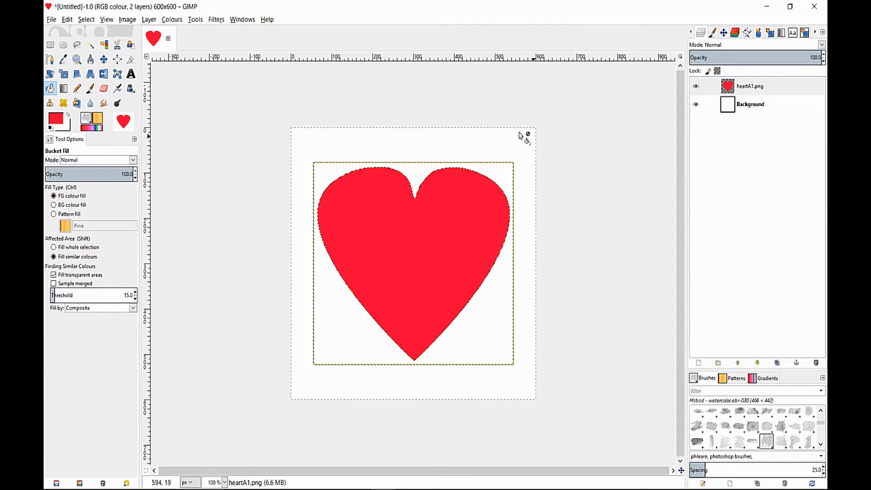
Apply a Gaussian Blur with a 50 px horizontal and vertical radius to the red heart.
left_click(216, 20)
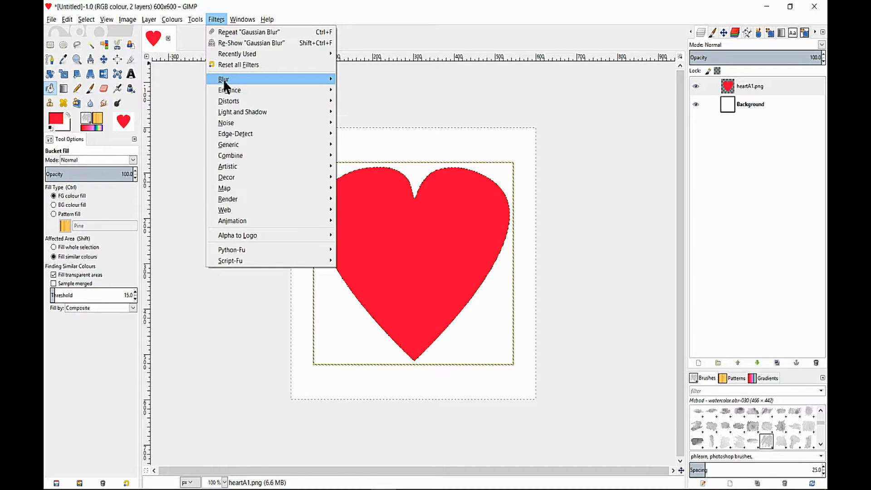
mouse_move(225, 84)
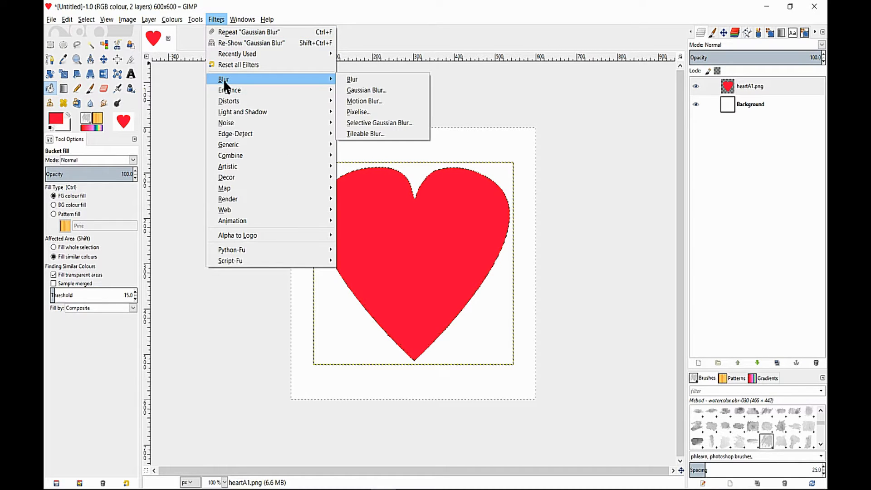
left_click(376, 92)
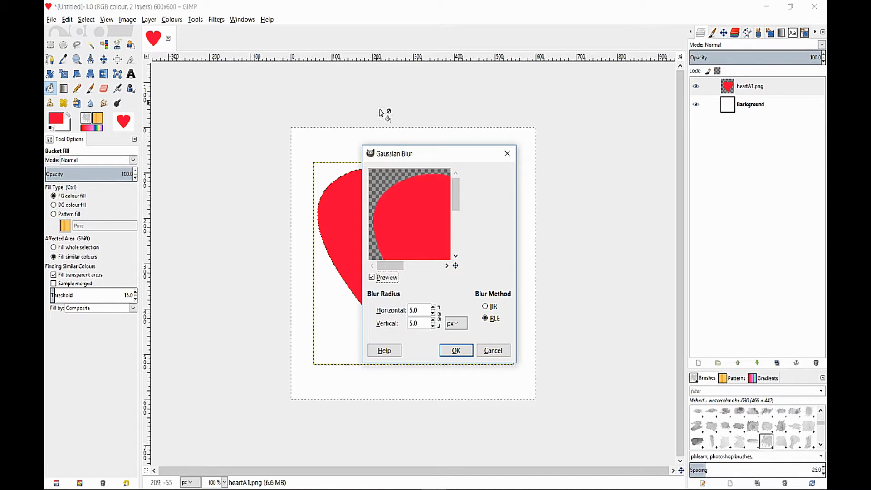
left_click(433, 307)
left_click(433, 307)
left_click(433, 307)
left_click(433, 307)
left_click(434, 307)
left_click(433, 307)
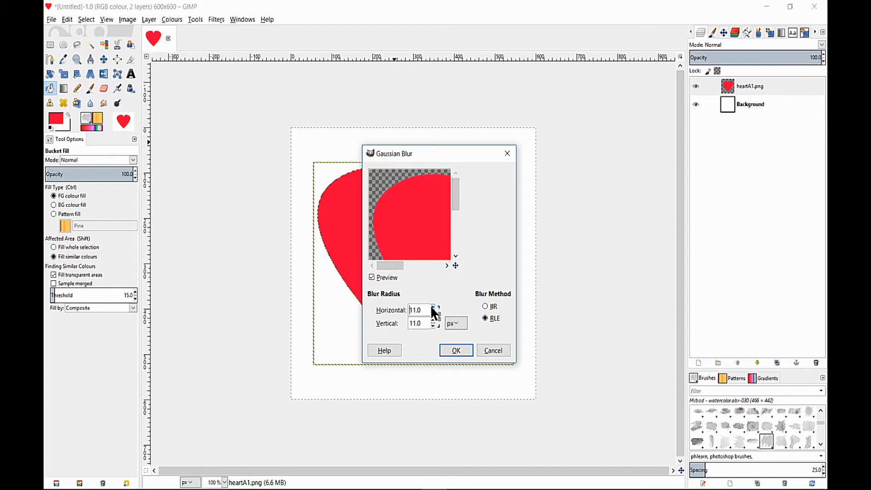
left_click(433, 307)
left_click(433, 307)
left_click(433, 307)
left_click(433, 307)
left_click(433, 307)
left_click(433, 307)
left_click(433, 307)
left_click(433, 307)
left_click(433, 307)
left_click(433, 307)
left_click(433, 307)
left_click(433, 307)
left_click(433, 307)
left_click(433, 307)
left_click(433, 307)
left_click(433, 307)
left_click(433, 307)
left_click(433, 307)
left_click(434, 307)
left_click(433, 307)
left_click(433, 307)
left_click(433, 307)
double_click(433, 307)
left_click(433, 307)
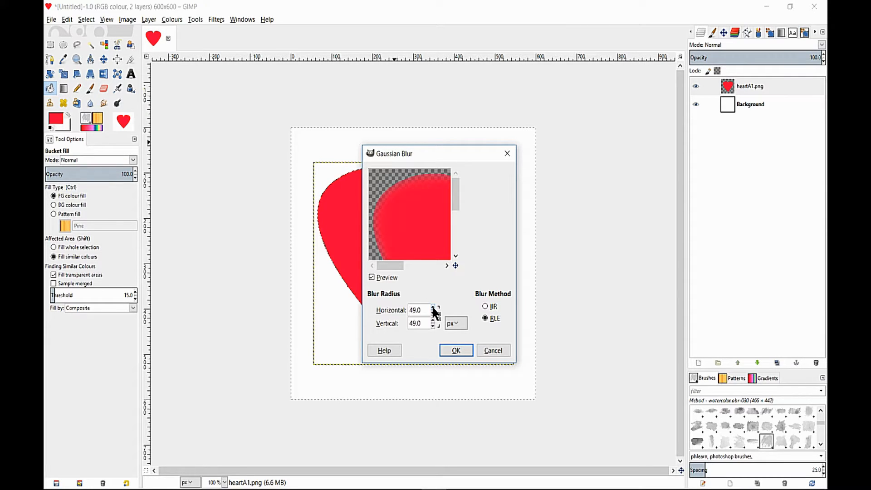
left_click(433, 307)
left_click(454, 350)
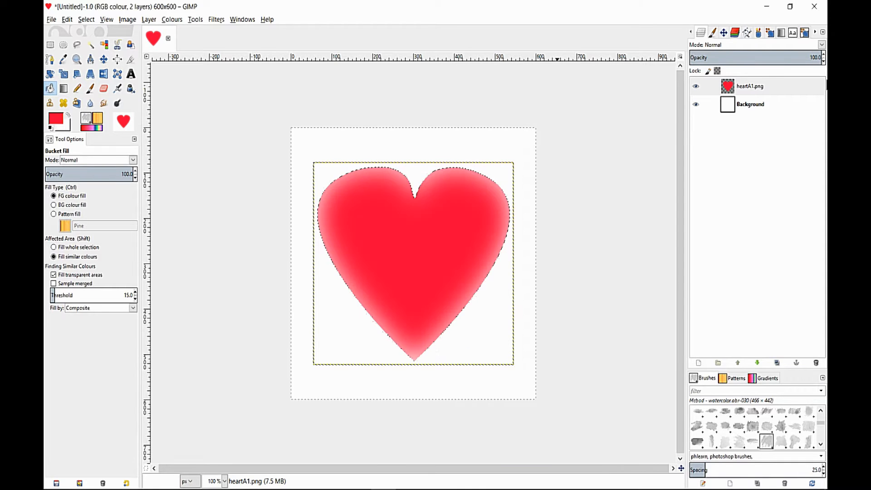
Lower the heartA1.png layer's opacity to 75.3 and clear the selection around the heart.
left_click(784, 54)
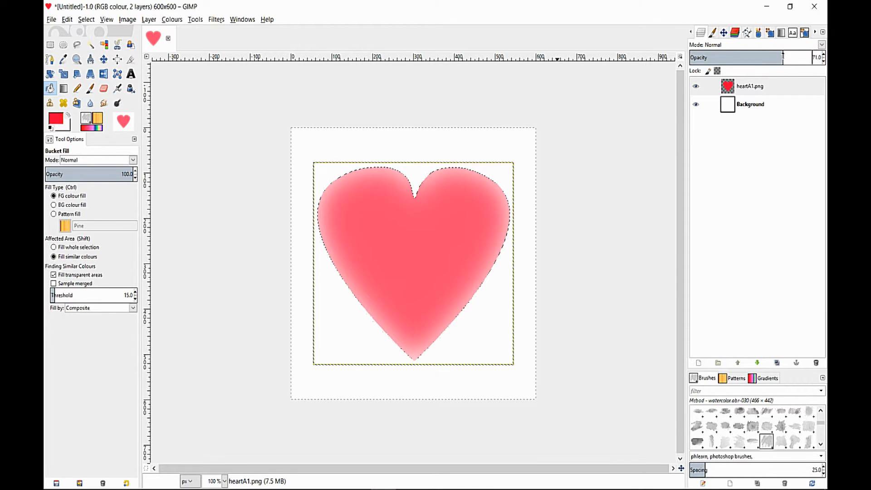
left_click_drag(784, 55, 789, 55)
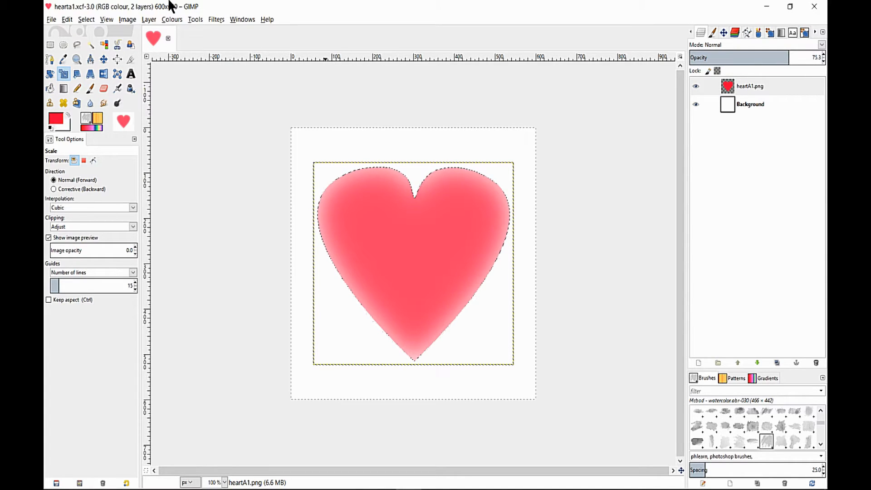
left_click(85, 19)
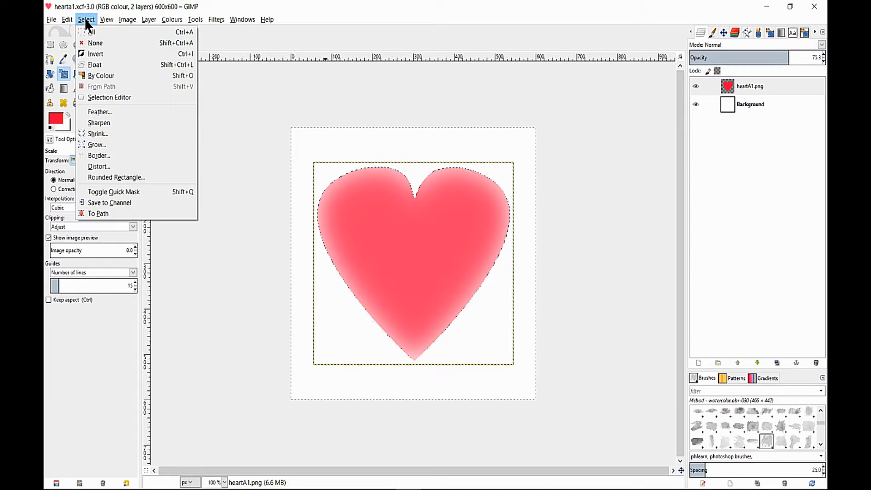
left_click(97, 42)
mouse_move(356, 310)
left_mouse_down()
mouse_move(328, 236)
mouse_move(369, 260)
left_mouse_up()
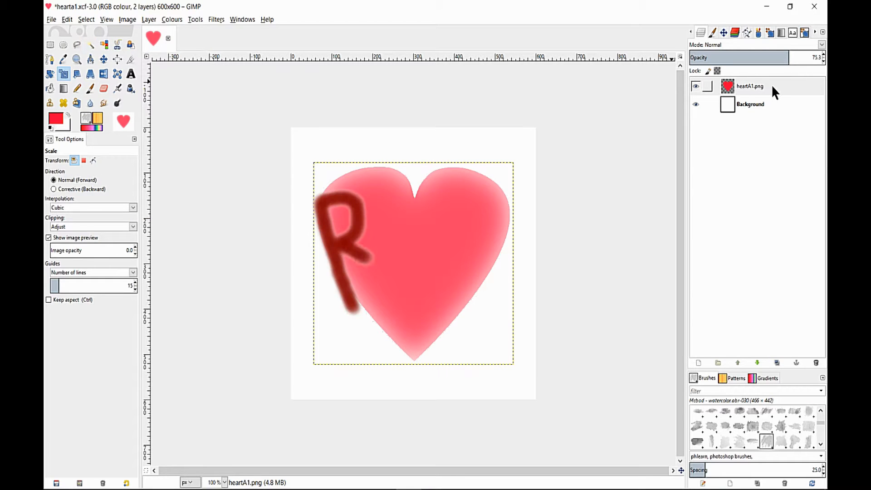
Duplicate the heartA1.png layer, and duplicate the resulting copy to have three heart layers.
left_click(727, 87)
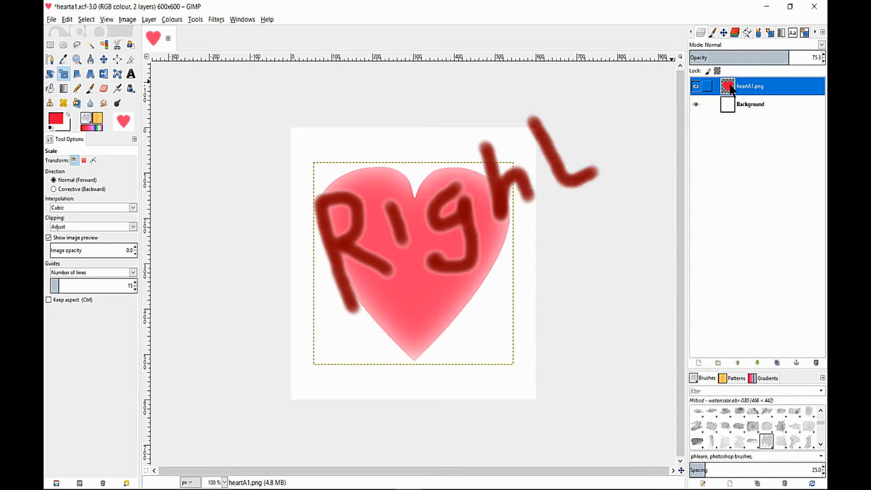
right_click(783, 89)
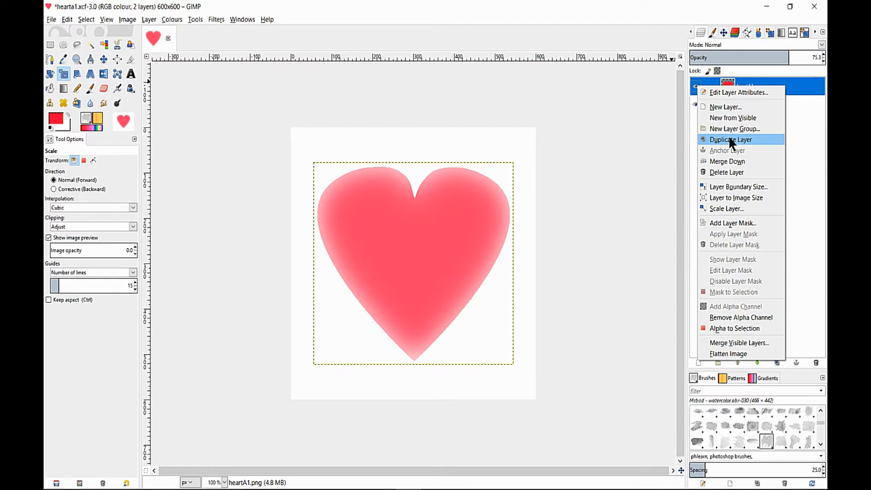
left_click(729, 138)
right_click(784, 93)
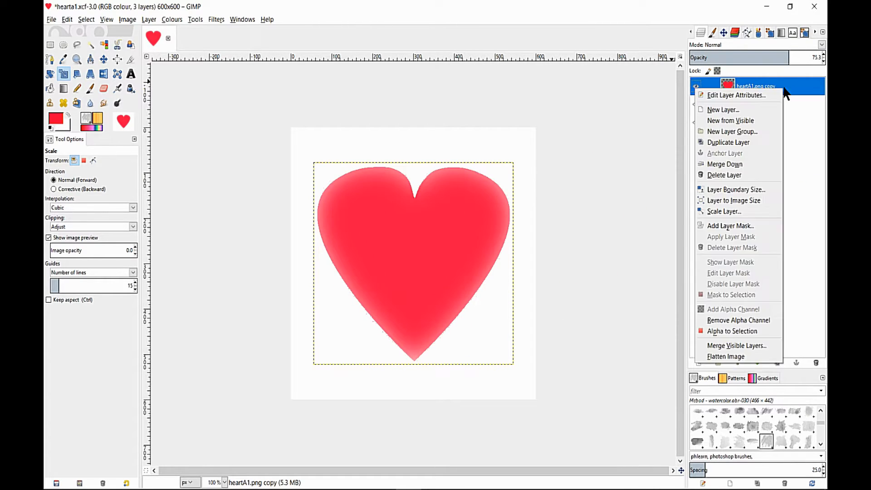
left_click(727, 144)
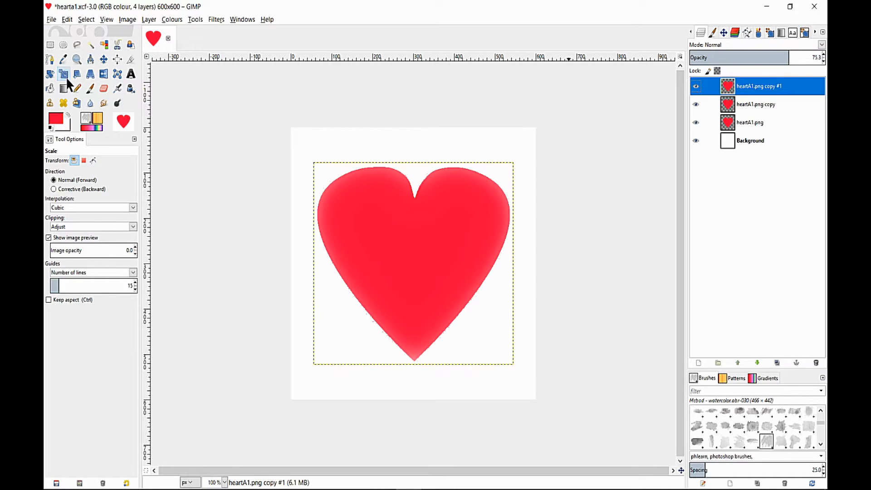
Move the heartA1.png copy #1 heart toward the canvas's upper-left corner and the heartA1.png copy heart toward its lower-right corner.
left_click(103, 59)
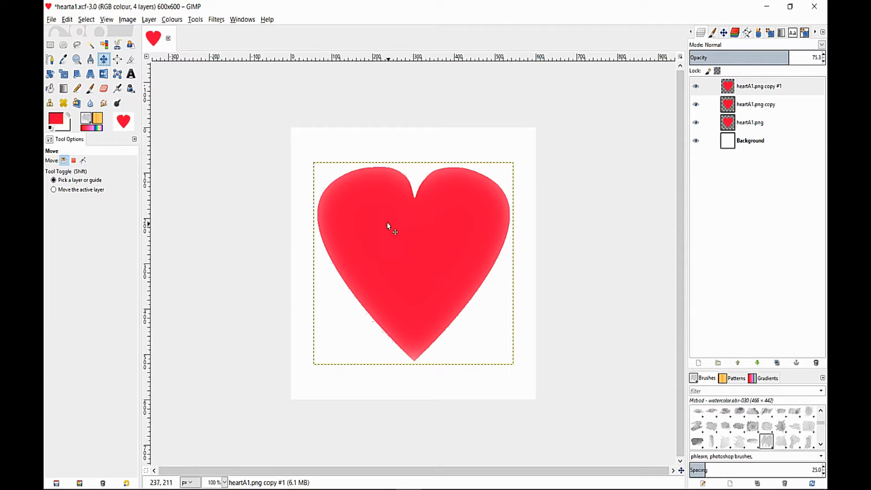
left_click_drag(383, 224, 321, 167)
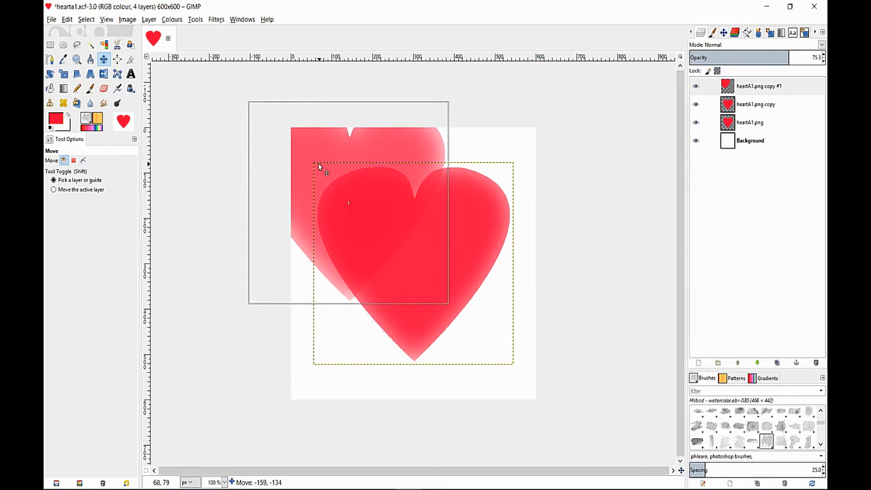
left_click(748, 122)
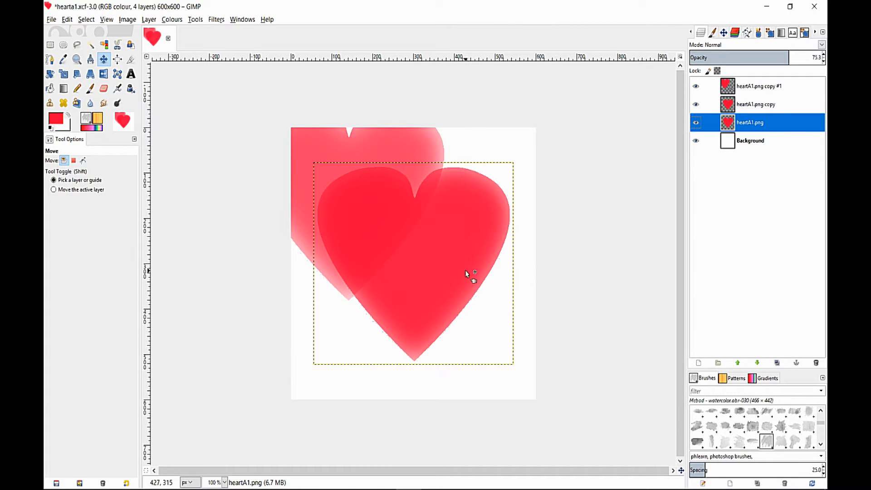
left_click_drag(468, 274, 520, 345)
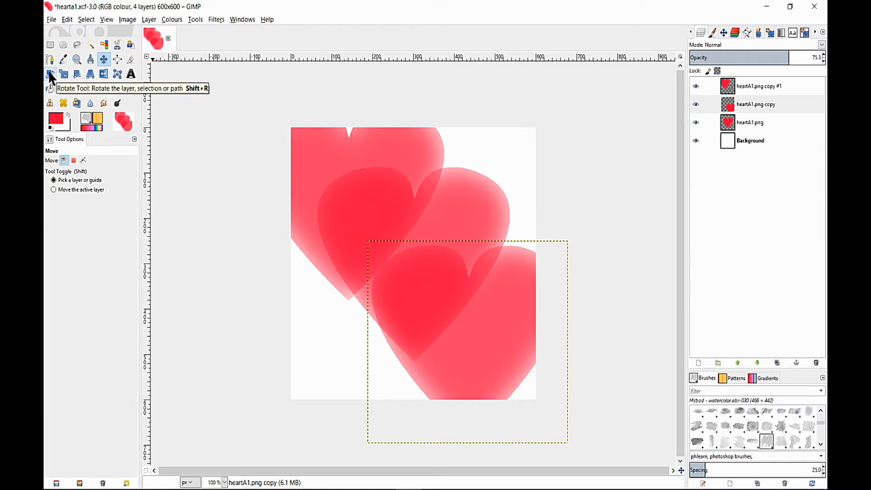
Rotate the heartA1.png copy heart at the canvas's lower right by 25.83 degrees about its centre.
left_click(50, 74)
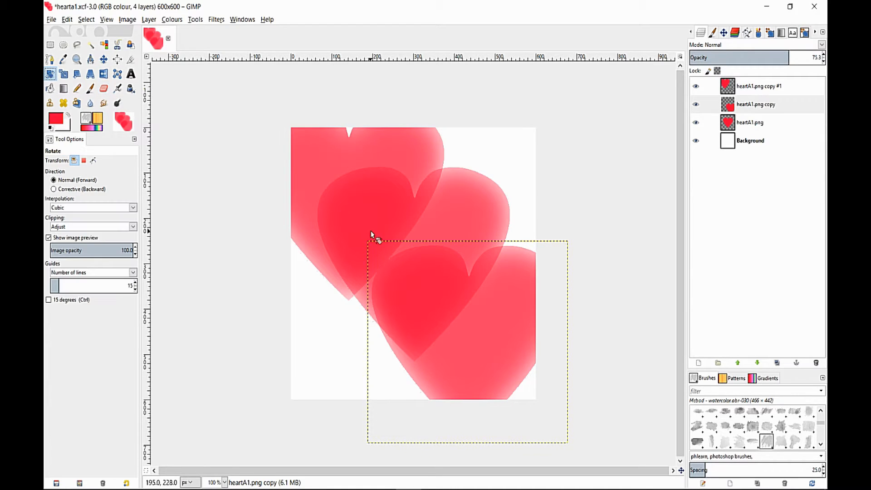
left_click_drag(369, 243, 428, 230)
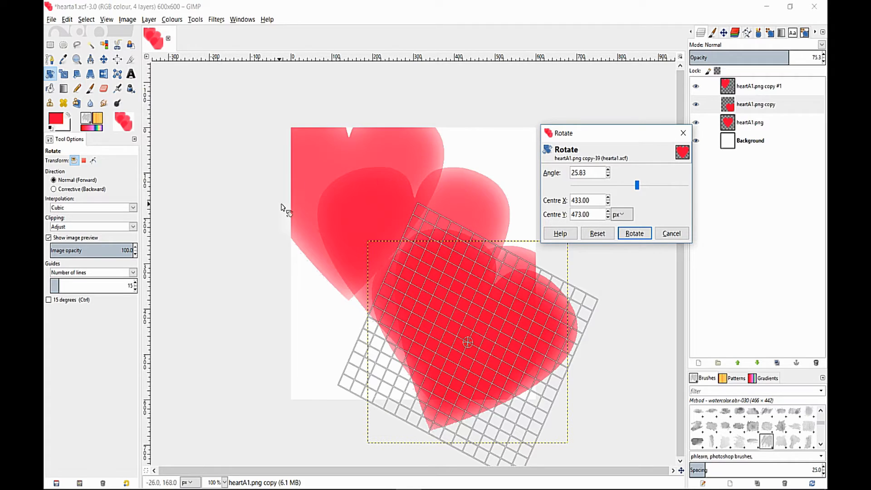
left_click(634, 233)
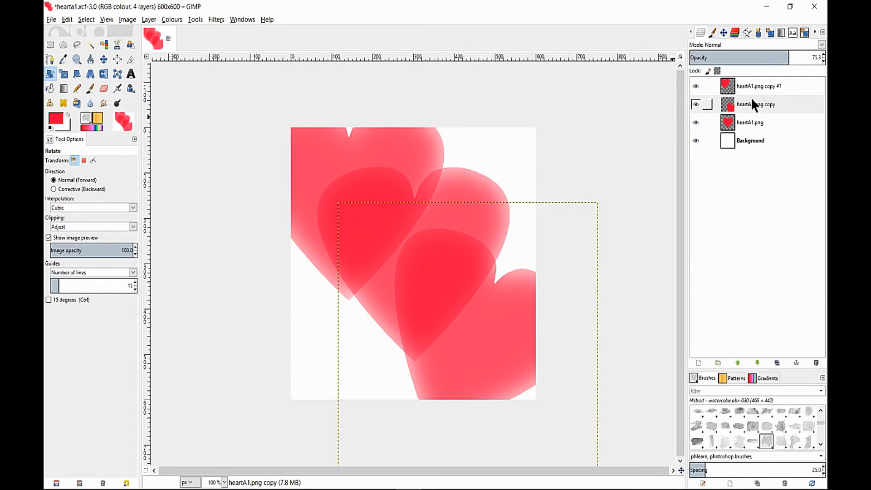
Rotate the middle heart on the heartA1.png layer by -15.30 degrees about its centre.
left_click(766, 126)
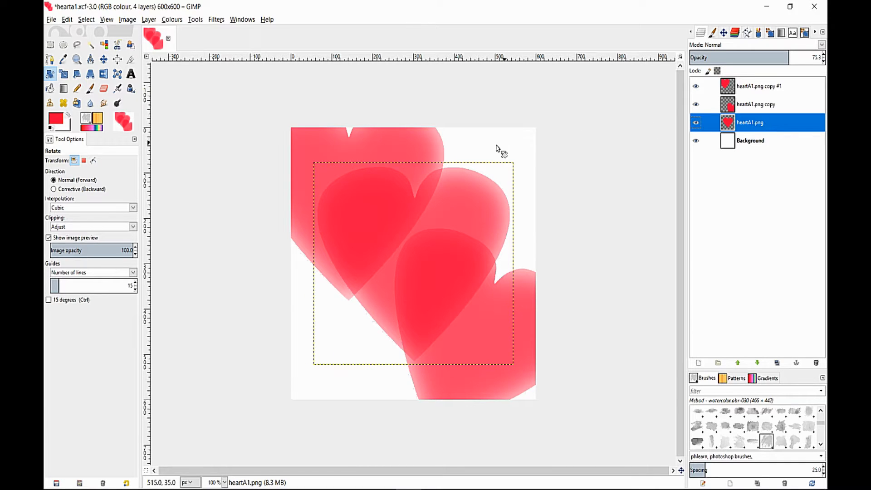
left_click(513, 166)
left_click_drag(514, 166, 493, 135)
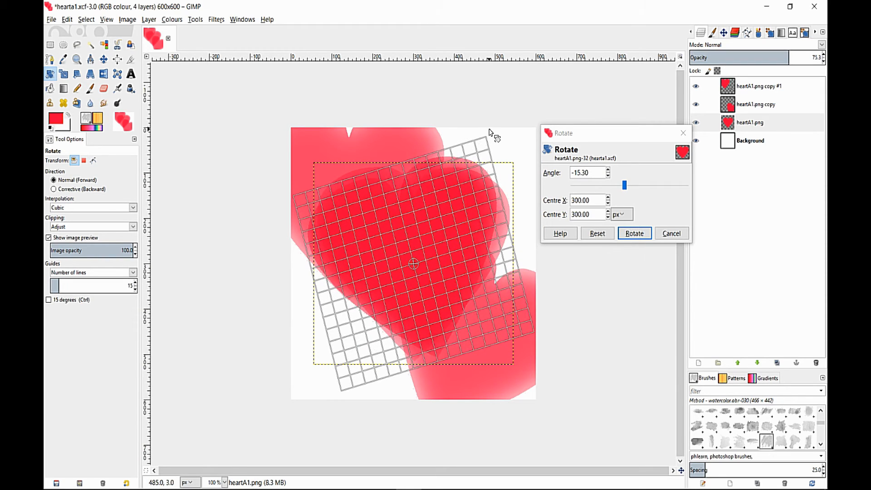
left_click(634, 233)
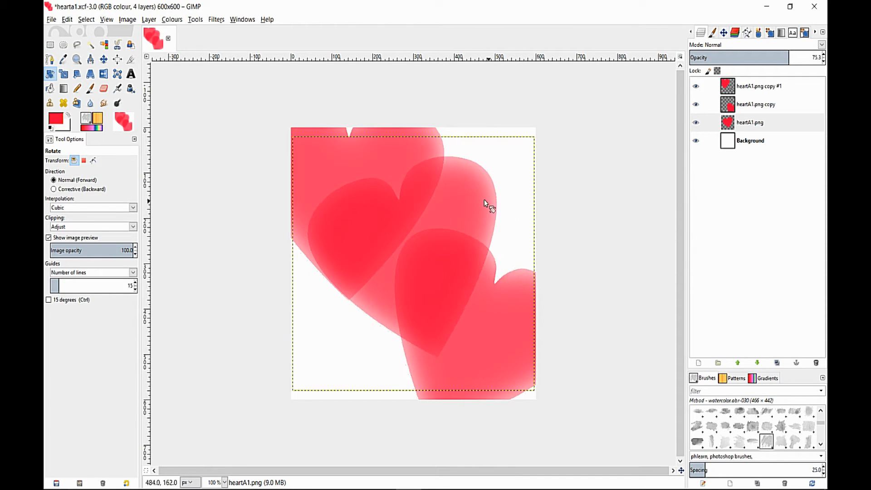
Scale the heartA1.png layer up to 725 × 660 px, extending it toward the canvas's upper right.
left_click(63, 71)
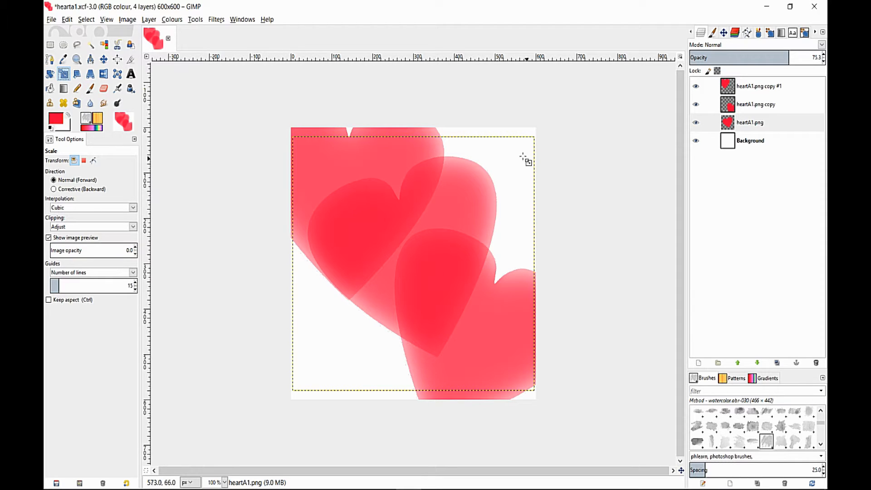
left_click(538, 138)
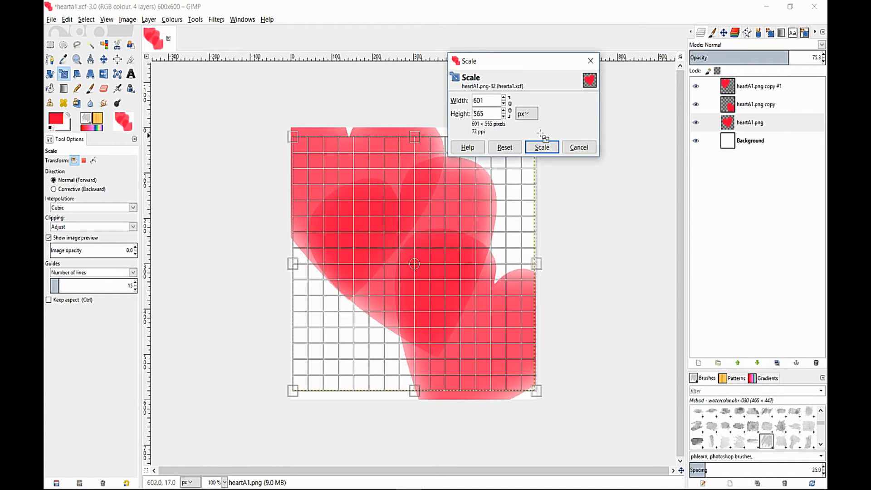
left_click_drag(541, 134, 585, 113)
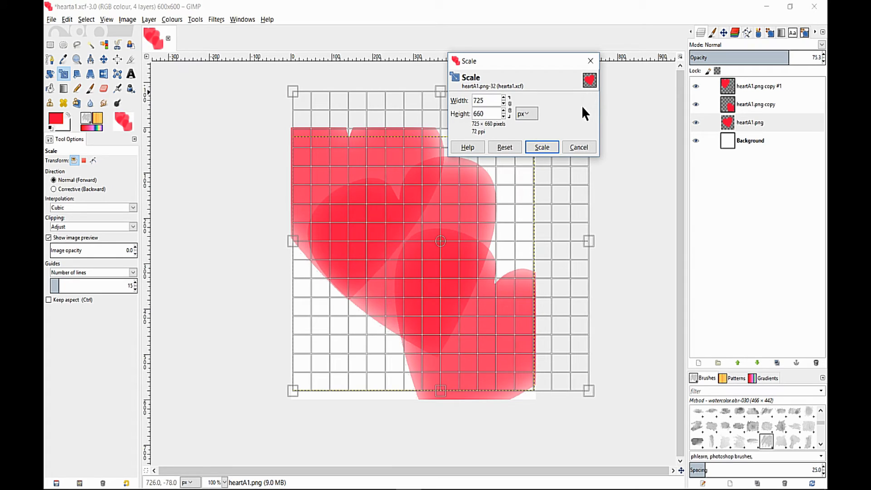
left_click(539, 146)
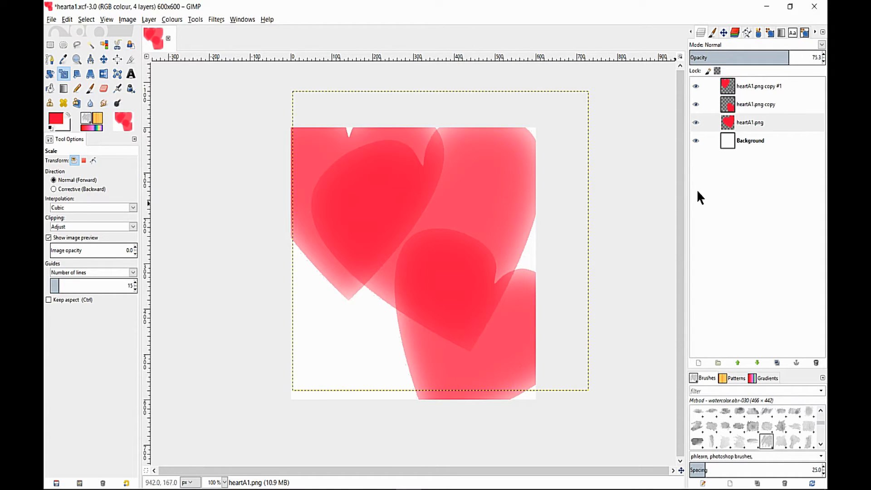
Scale the heartA1.png copy layer to 541 × 475 px and move its heart up and left, further into the canvas.
left_click(765, 105)
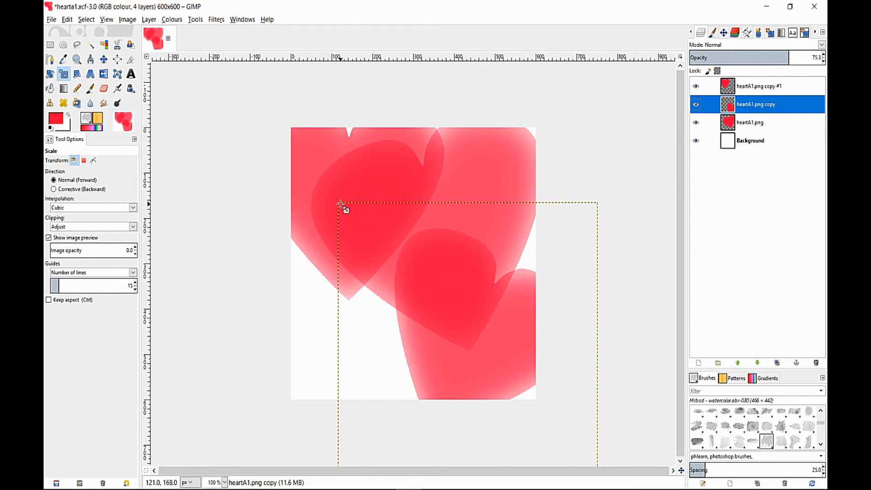
left_click(348, 221)
left_click_drag(350, 221, 381, 272)
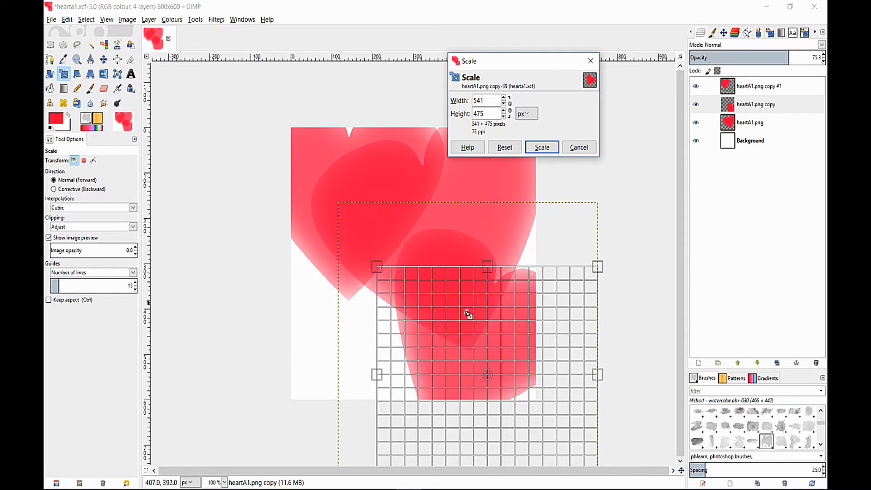
left_click(543, 147)
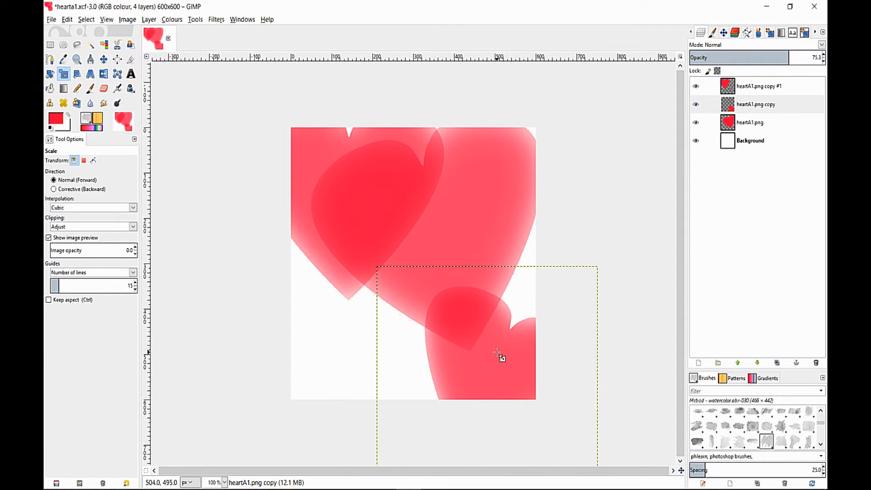
left_click(104, 59)
left_click_drag(498, 358, 459, 323)
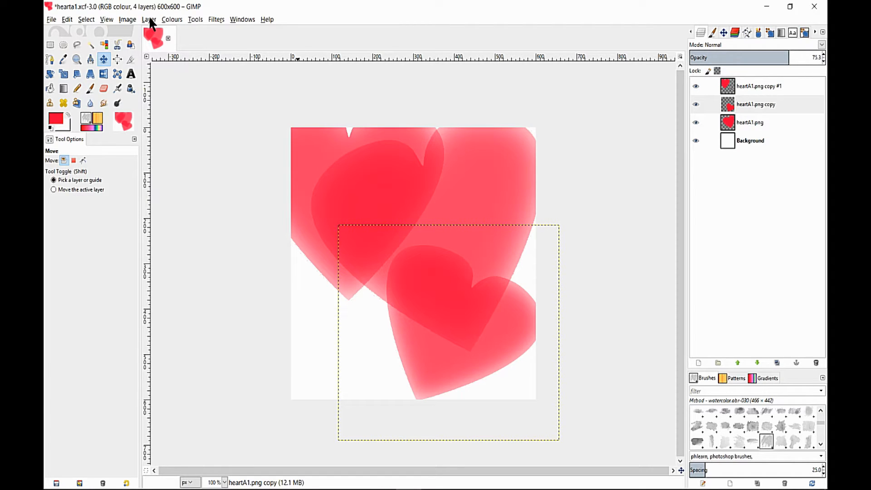
Recolour the lower-right heart pink with Hue-Saturation, using hue -24 and lightness 86.
left_click(172, 20)
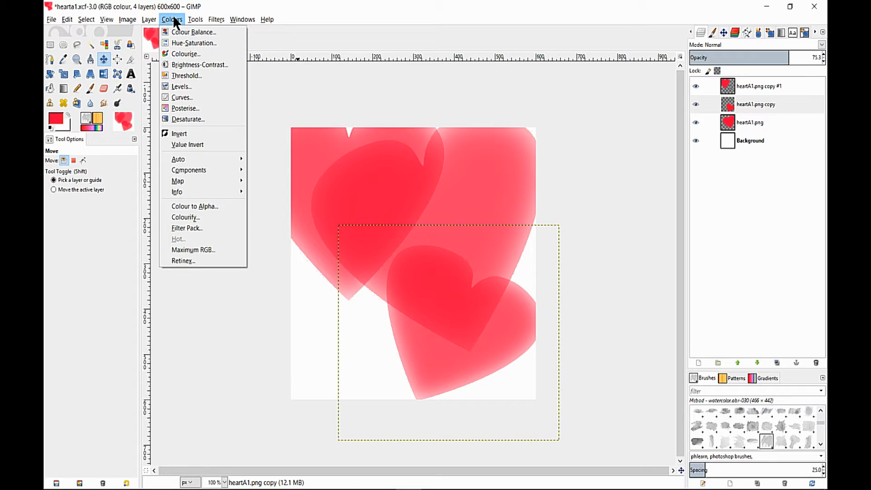
left_click(196, 43)
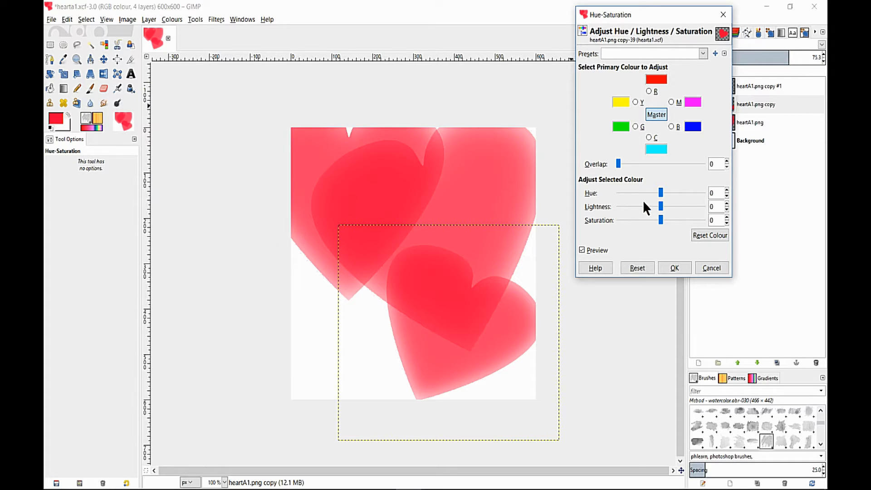
left_click_drag(661, 193, 699, 212)
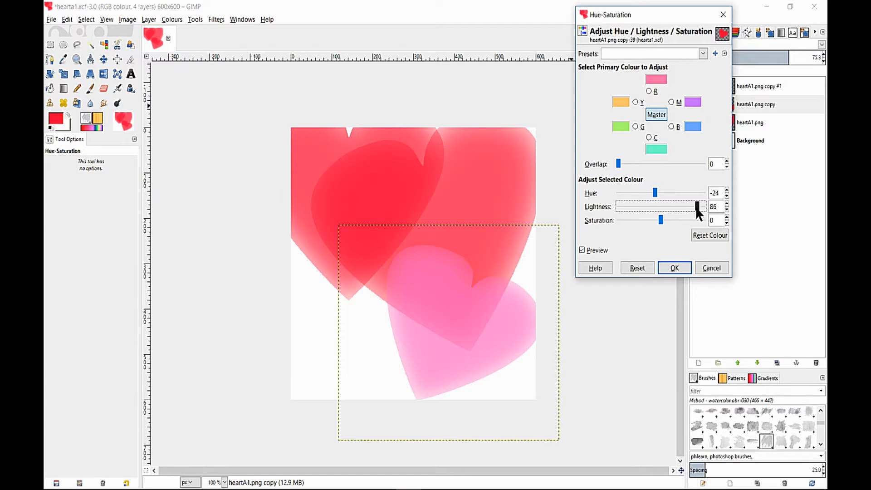
left_click(675, 266)
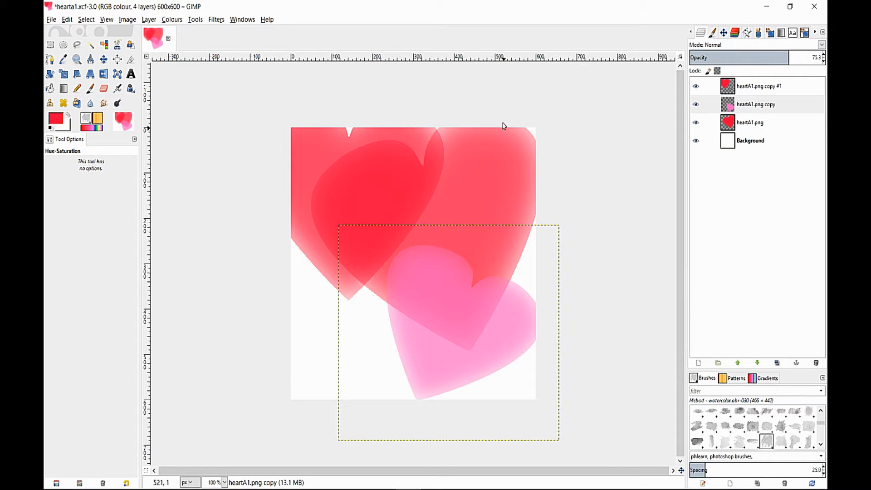
Recolour the large heart on the heartA1.png layer orange with Hue-Saturation, using hue 26 and lightness 37.
left_click(752, 122)
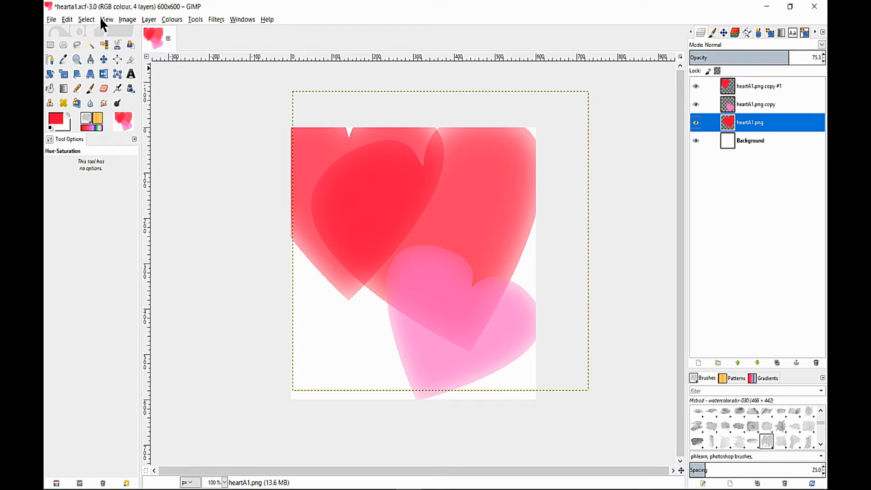
left_click(175, 18)
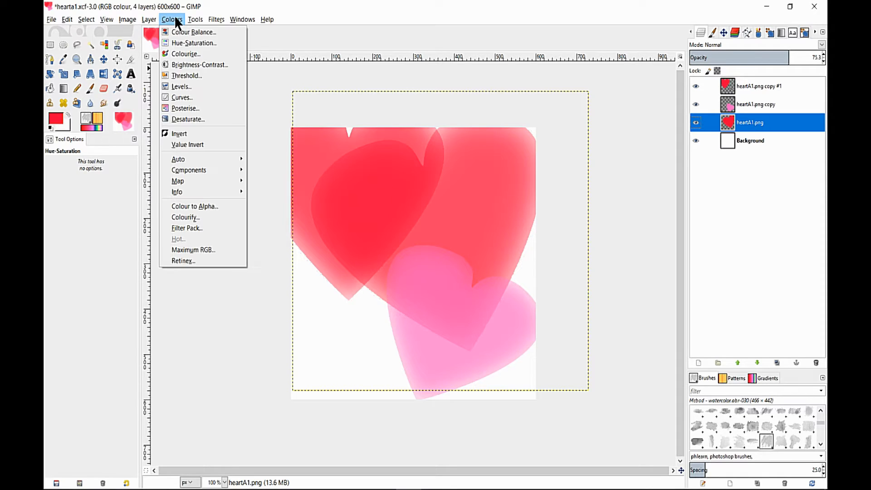
left_click(195, 43)
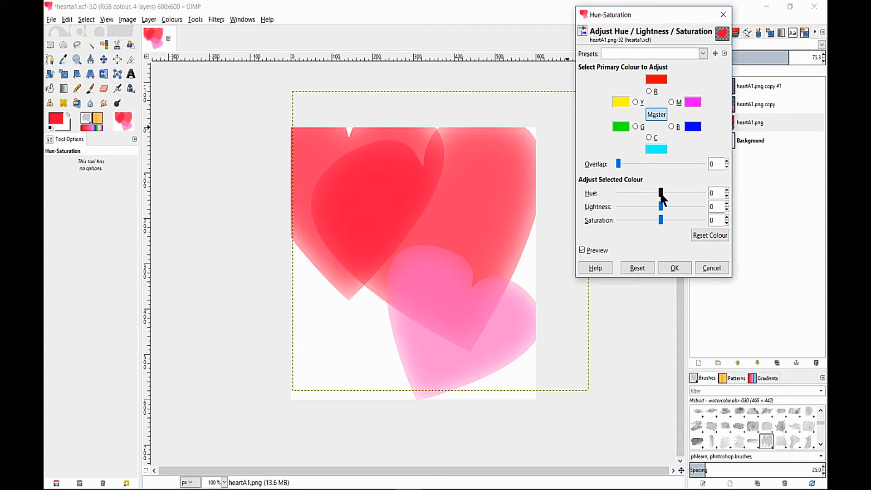
left_click_drag(661, 195, 677, 209)
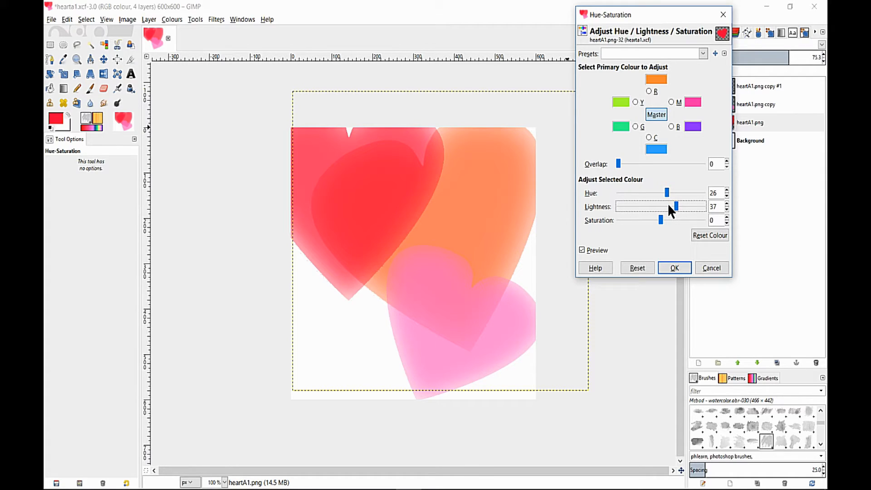
left_click(674, 268)
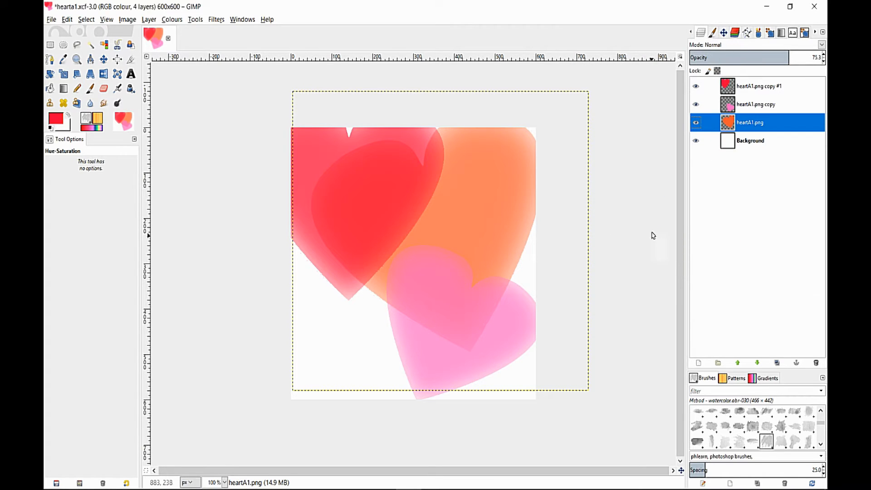
Merge the three heart layers down into the single heartA1.png layer, keeping the Background separate.
left_click(768, 86)
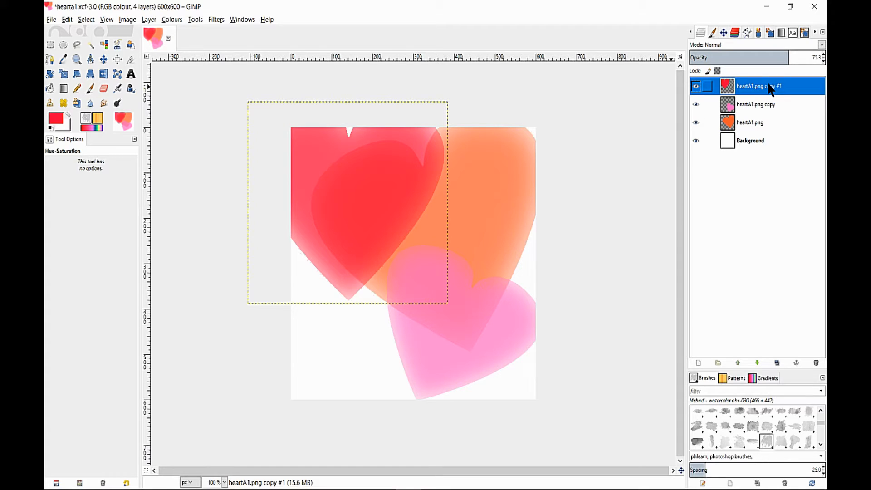
right_click(770, 89)
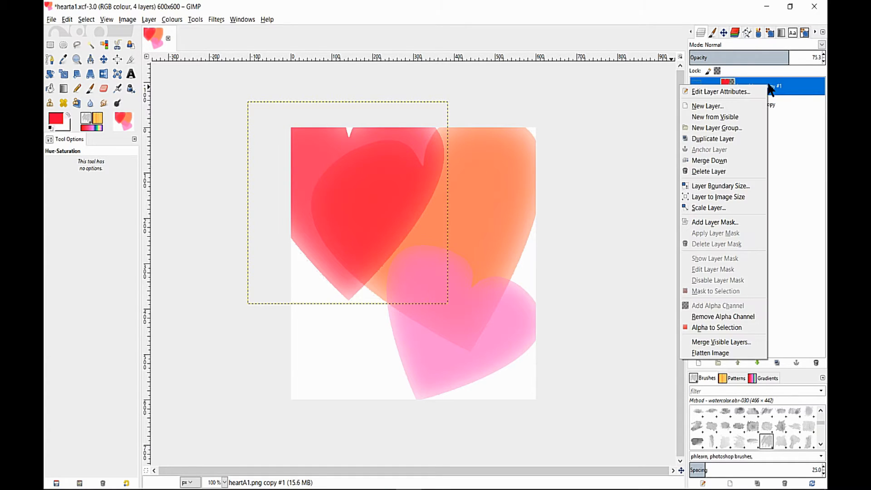
left_click(717, 161)
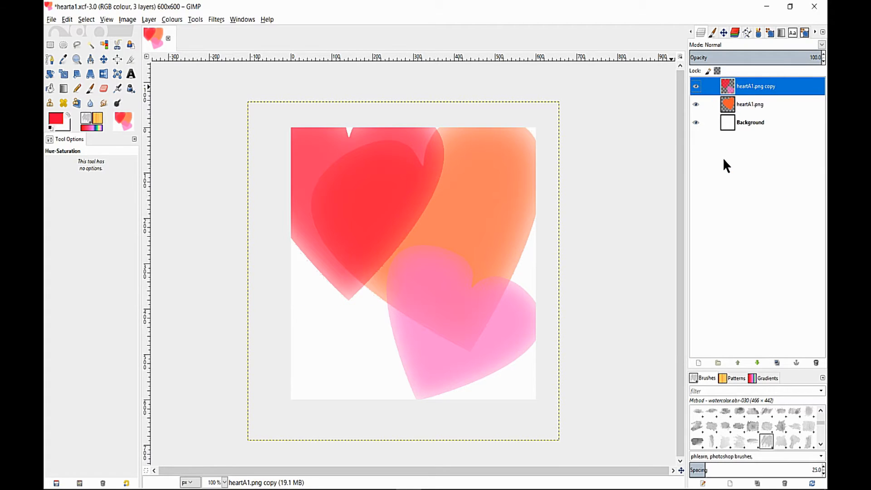
right_click(772, 90)
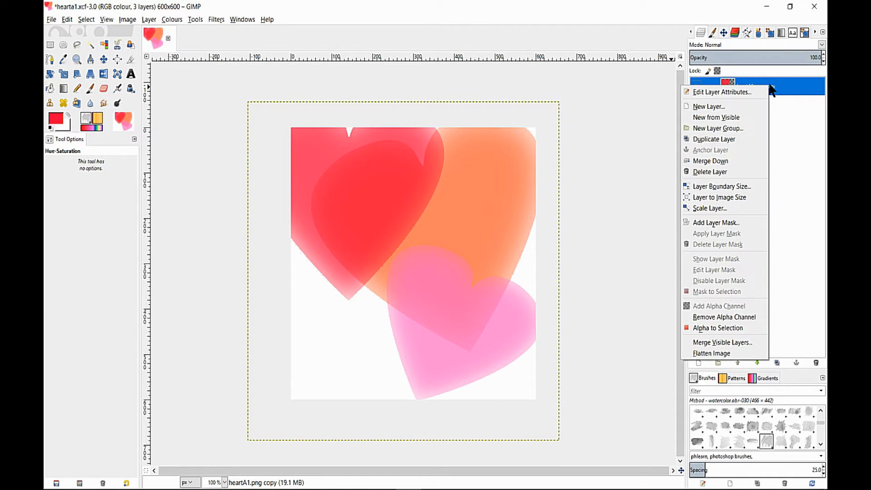
left_click(722, 163)
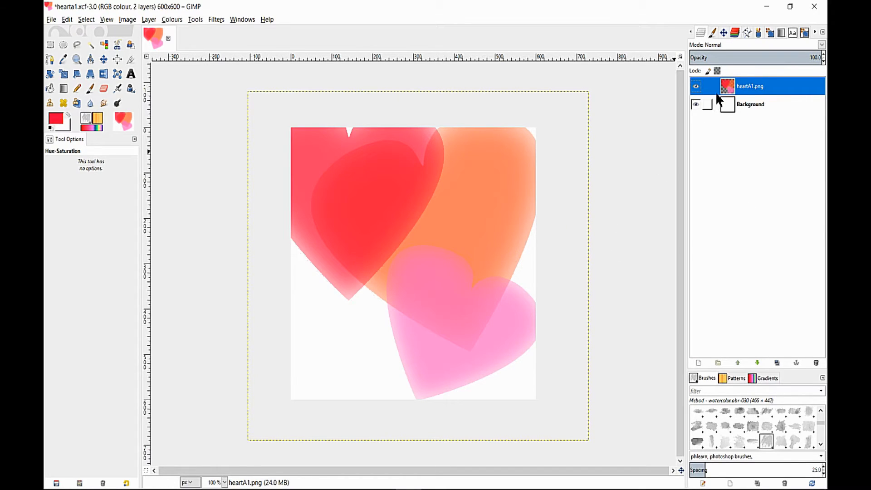
Duplicate the merged heartA1.png layer, and duplicate the resulting copy to intensify the hearts' colours.
right_click(786, 91)
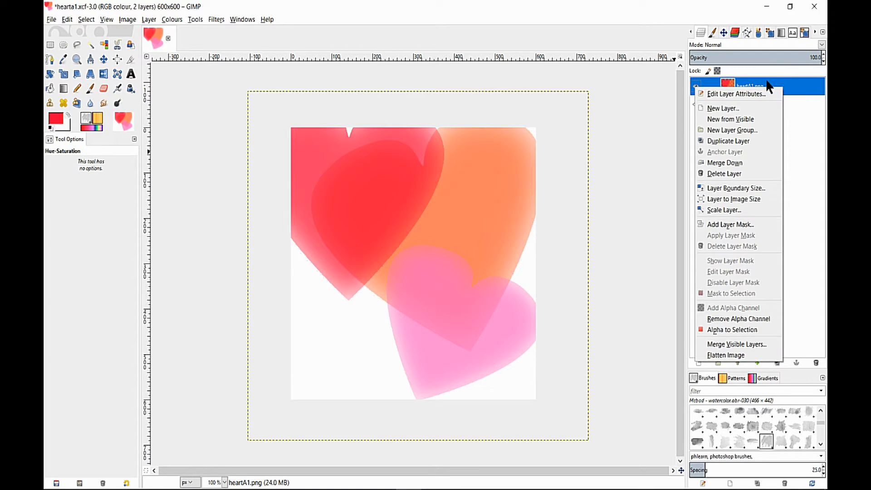
left_click(734, 141)
right_click(787, 90)
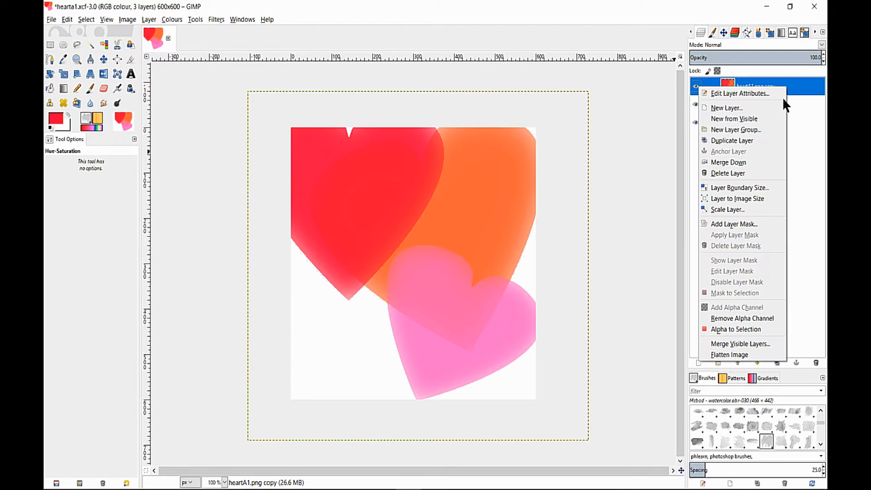
left_click(726, 140)
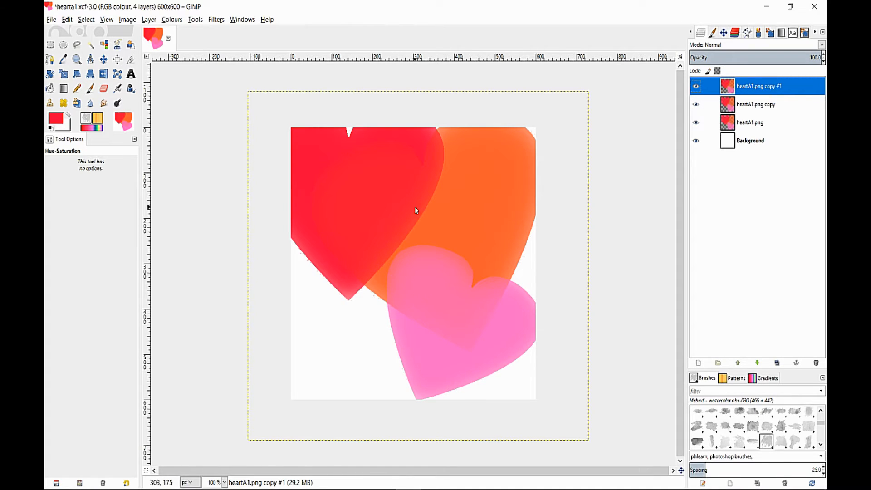
Move the heartA1.png copy #1 layer to the right and the heartA1.png copy layer down and to the left.
left_click(104, 59)
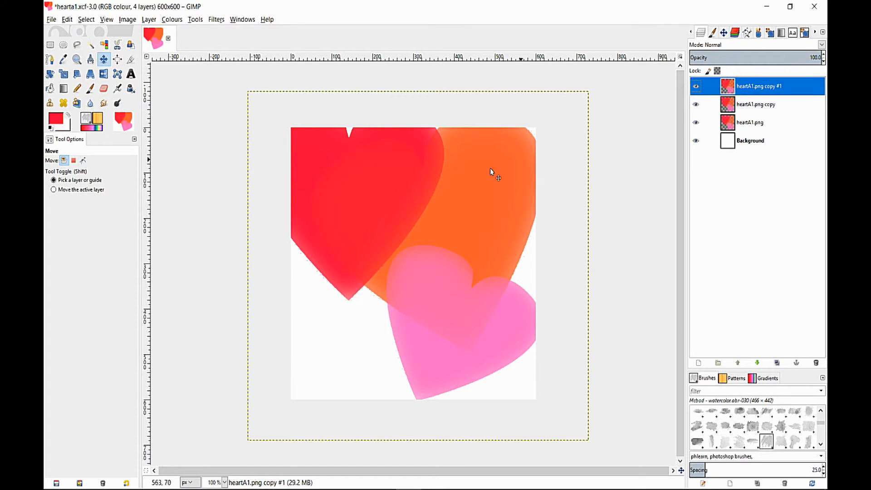
left_click_drag(382, 201, 458, 189)
left_click(761, 106)
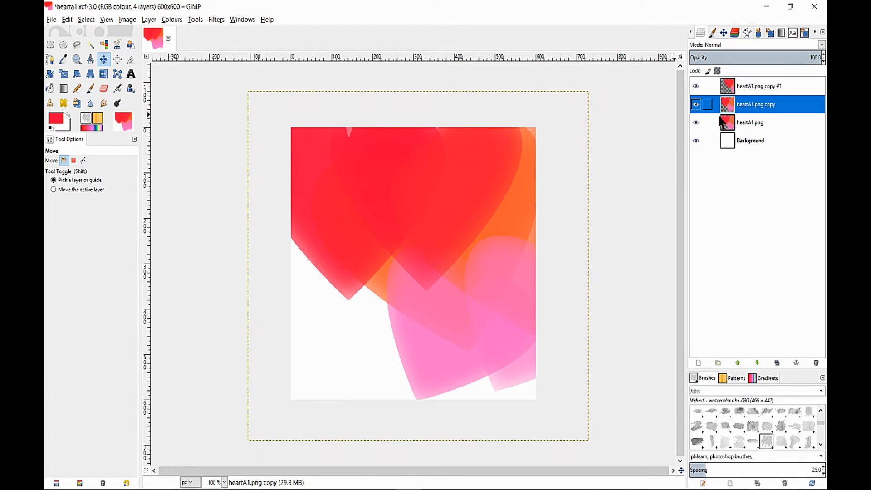
mouse_move(355, 331)
left_mouse_down()
mouse_move(304, 350)
mouse_move(352, 344)
mouse_move(355, 326)
left_mouse_up()
key("Escape")
left_click(760, 104)
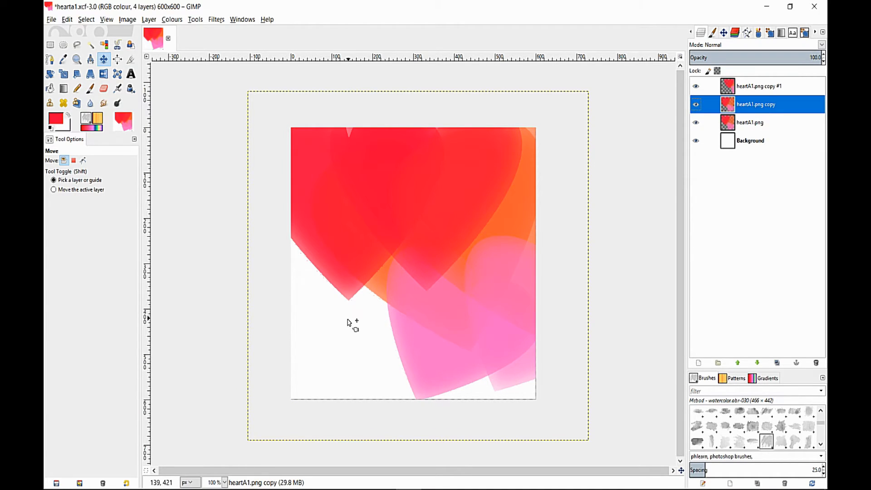
left_click(363, 307)
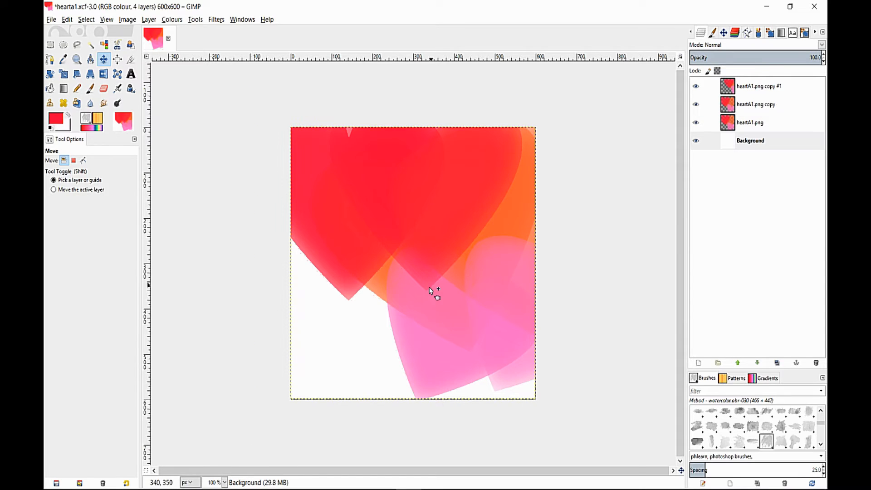
left_click(376, 291)
left_click_drag(376, 291, 316, 344)
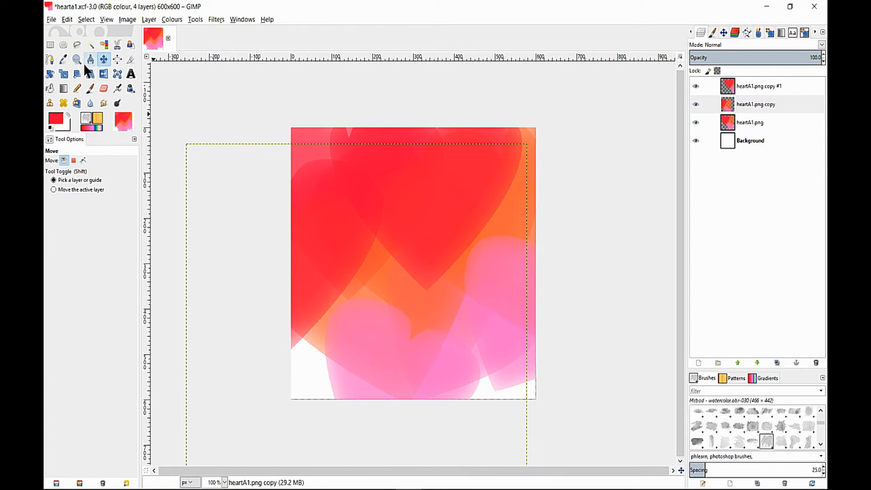
Scale the heartA1.png copy layer down to 523 × 467 px and move it up and right over the canvas's lower-left area.
left_click(64, 75)
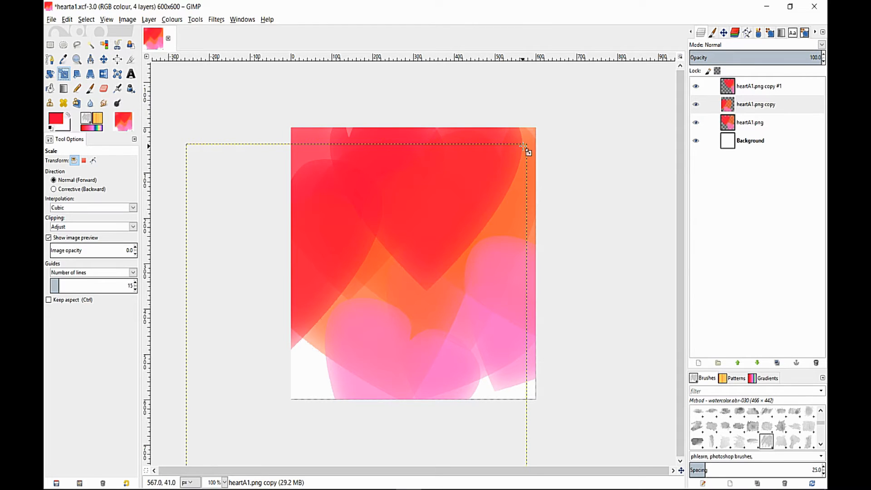
left_click_drag(527, 147, 399, 282)
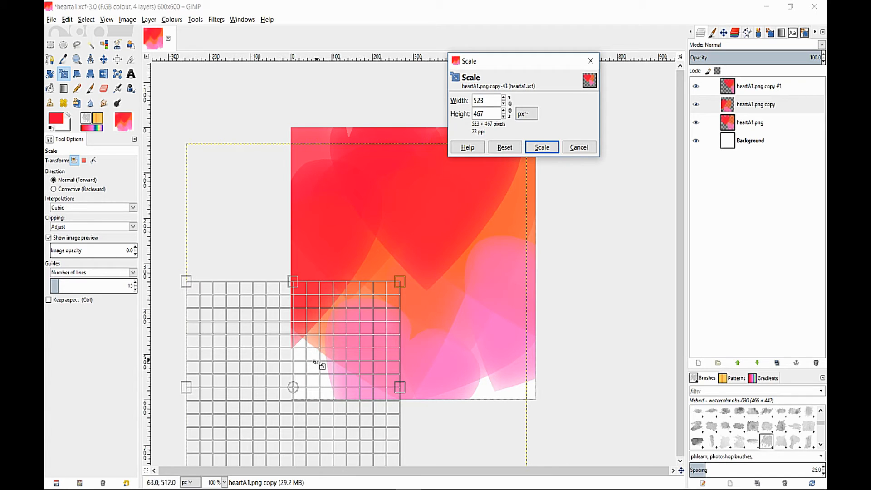
left_click(543, 148)
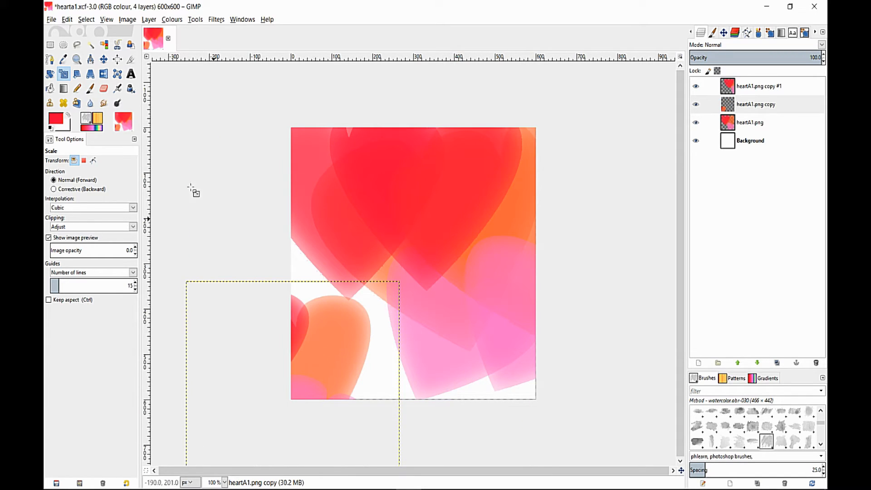
left_click(104, 59)
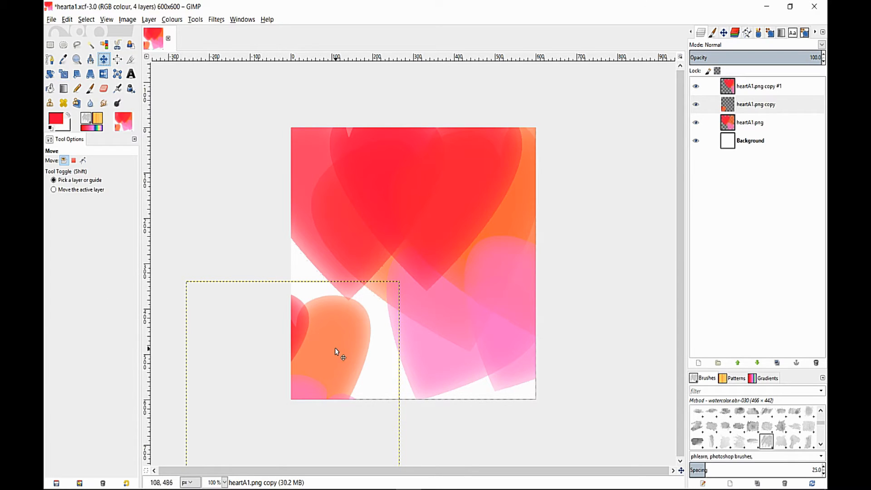
left_click_drag(335, 349, 424, 302)
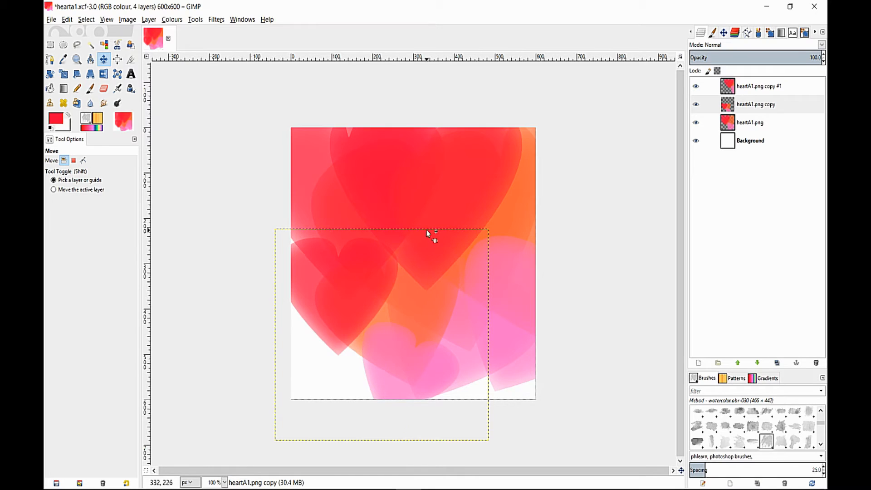
Set the layer opacity to 66.4 for heartA1.png, 70.4 for heartA1.png copy and 71.6 for heartA1.png copy #1.
left_click(755, 119)
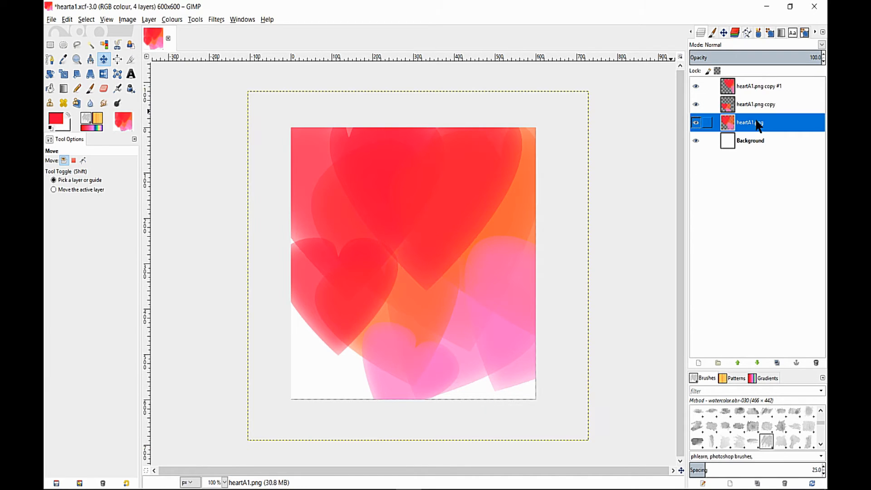
left_click(778, 58)
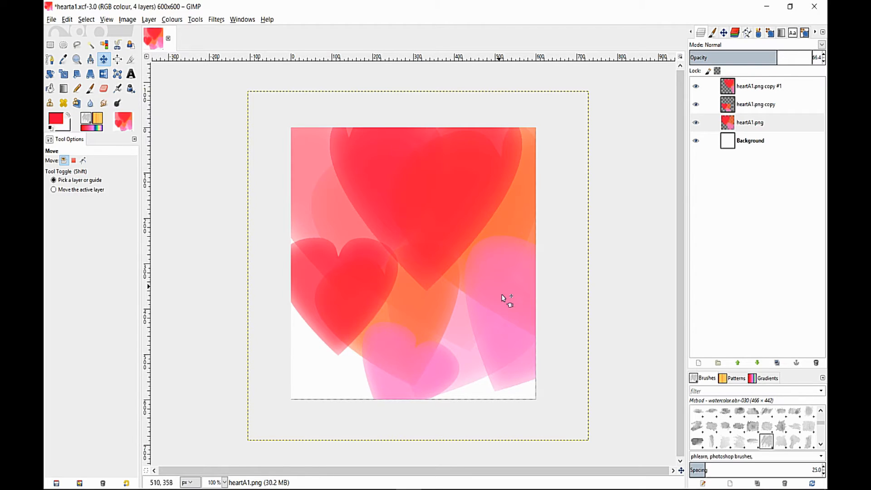
left_click(800, 104)
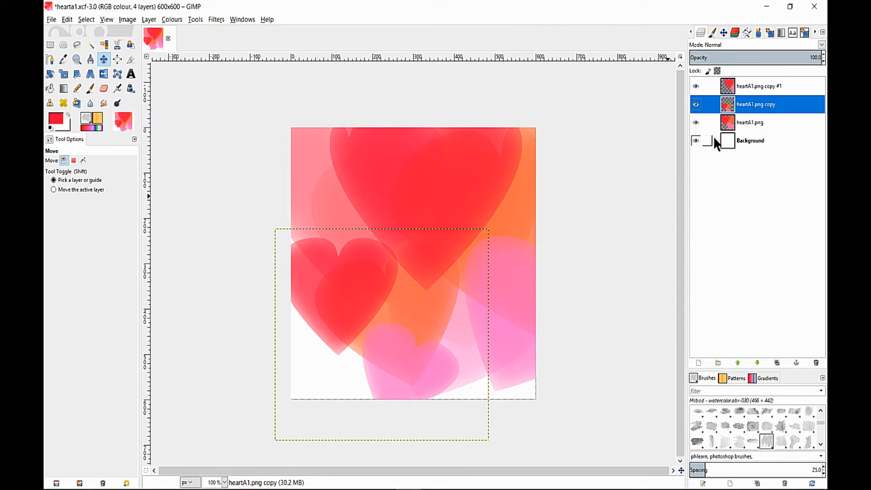
left_click(782, 58)
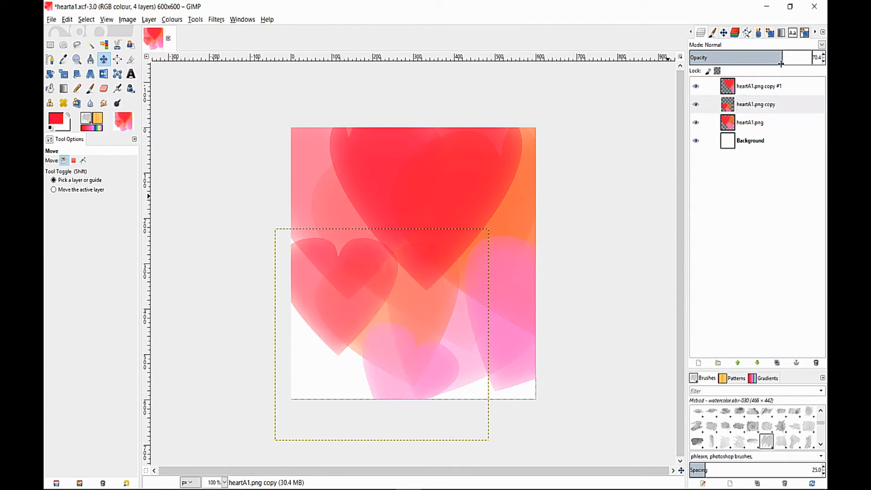
left_click(767, 85)
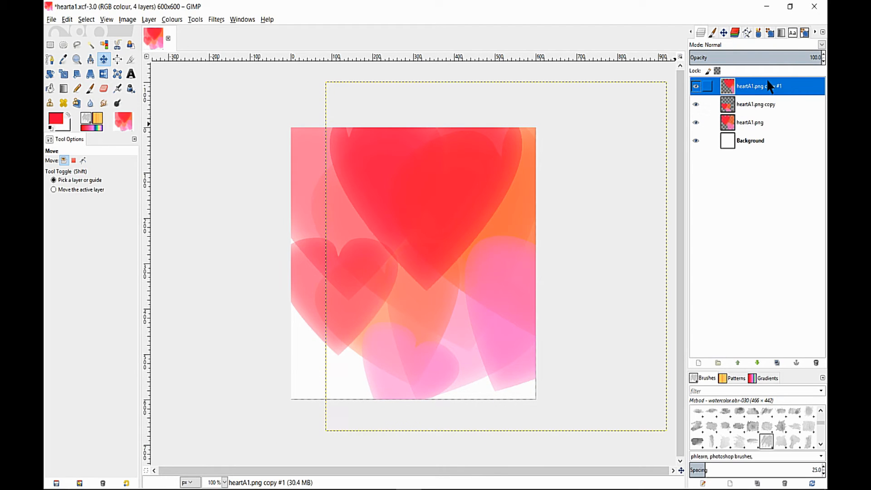
left_click(784, 56)
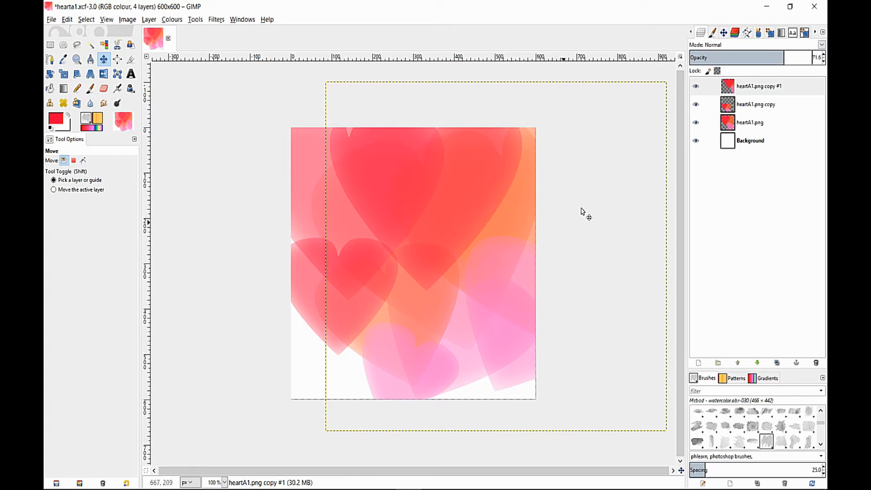
Merge both heart copy layers down into the heartA1.png layer, keeping the Background separate.
right_click(768, 89)
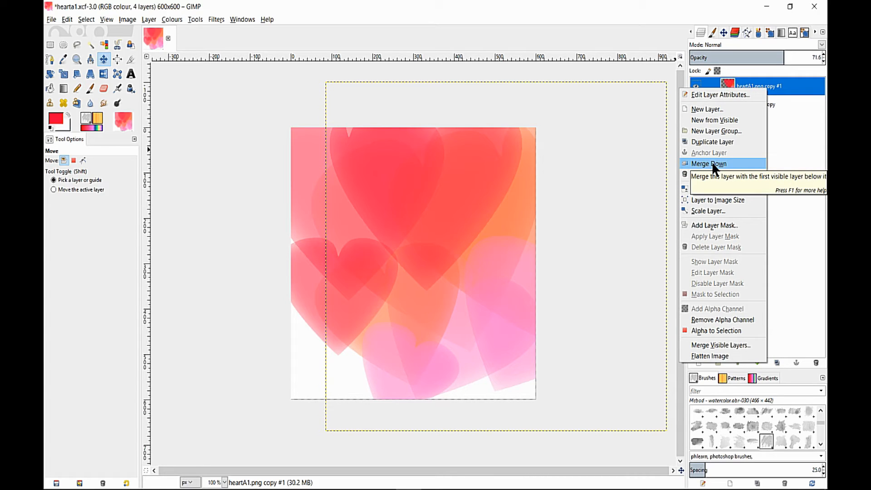
left_click(713, 165)
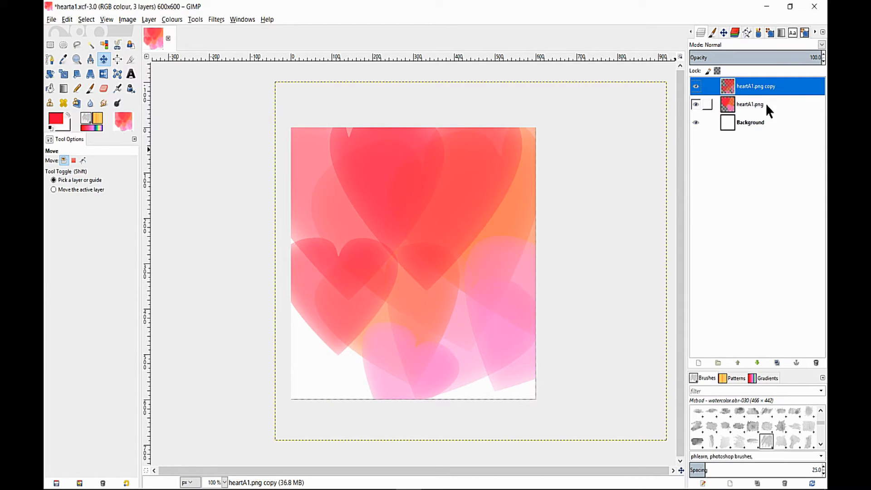
right_click(773, 89)
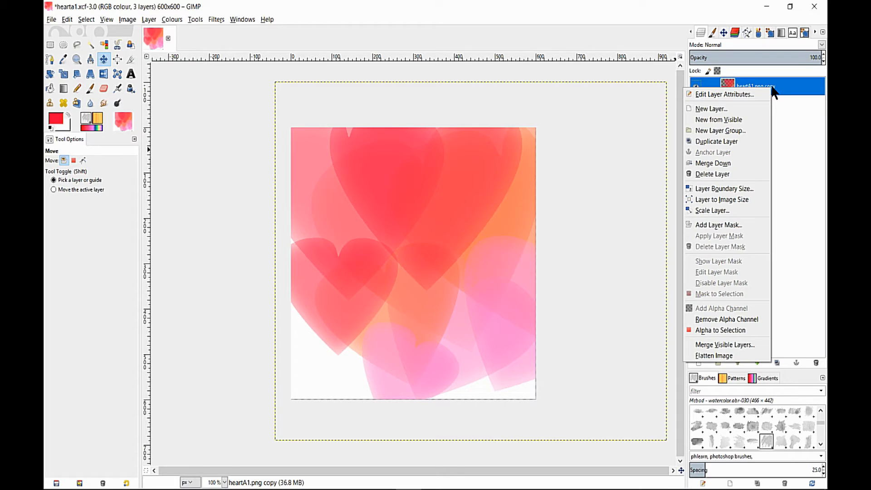
left_click(712, 164)
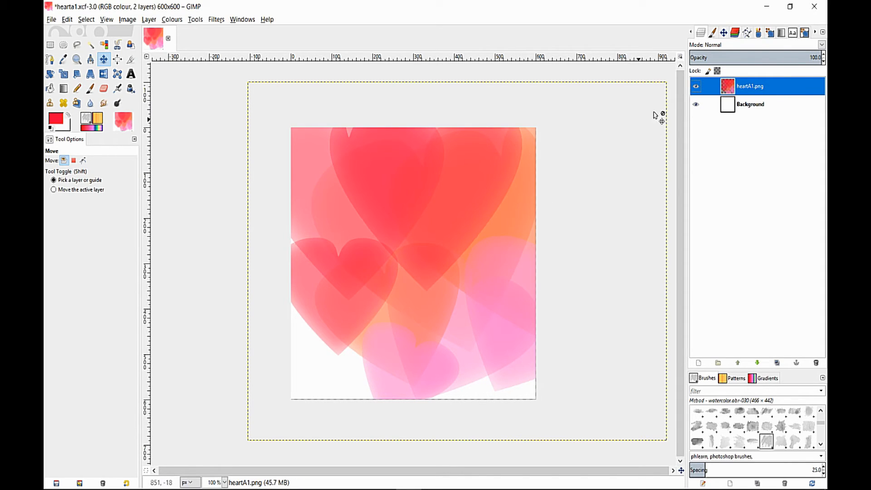
Duplicate the merged heartA1.png layer and flip the duplicate horizontally.
right_click(782, 87)
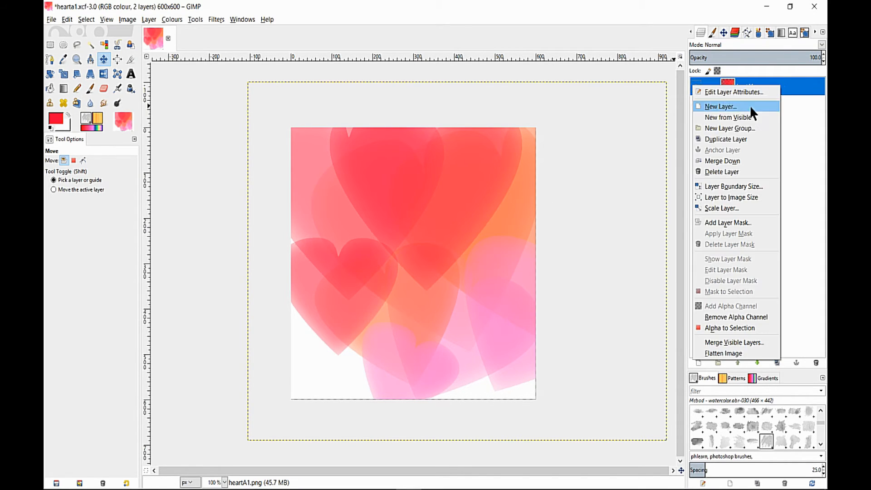
left_click(723, 144)
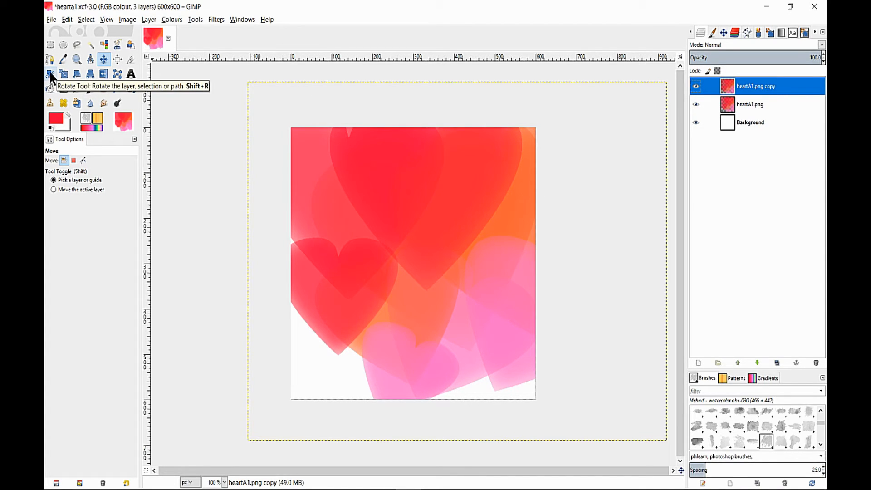
left_click(104, 74)
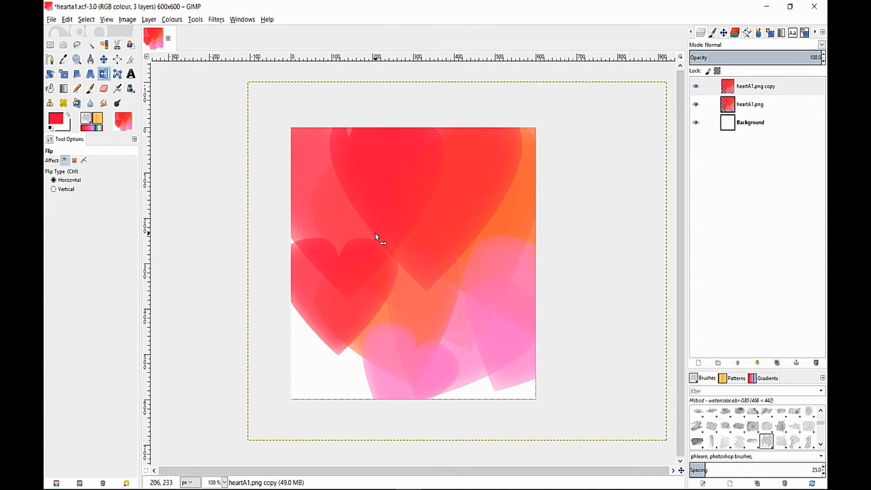
left_click(376, 237)
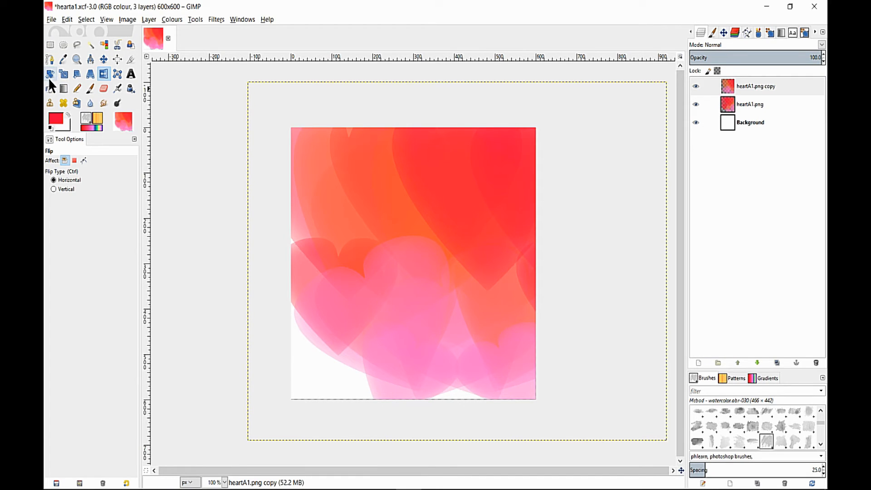
Scale the flipped heartA1.png copy layer down to 629 × 465 px, keeping its lower-right corner in place.
left_click(64, 73)
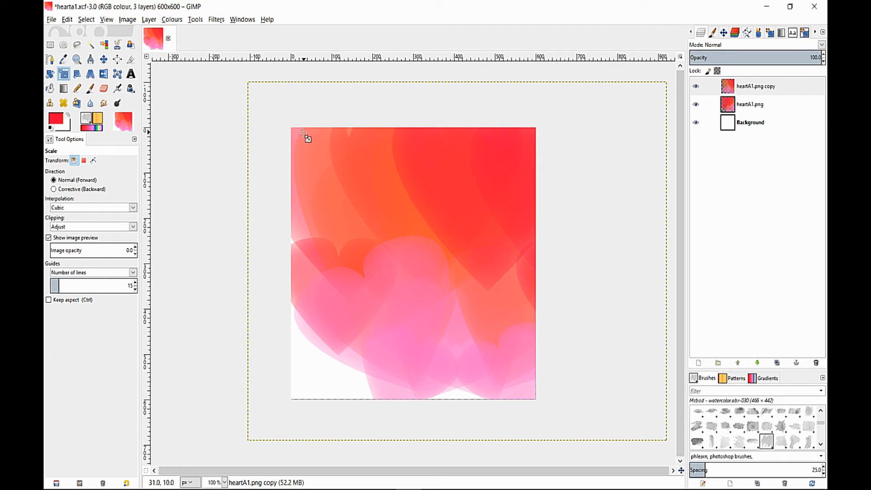
left_click(751, 85)
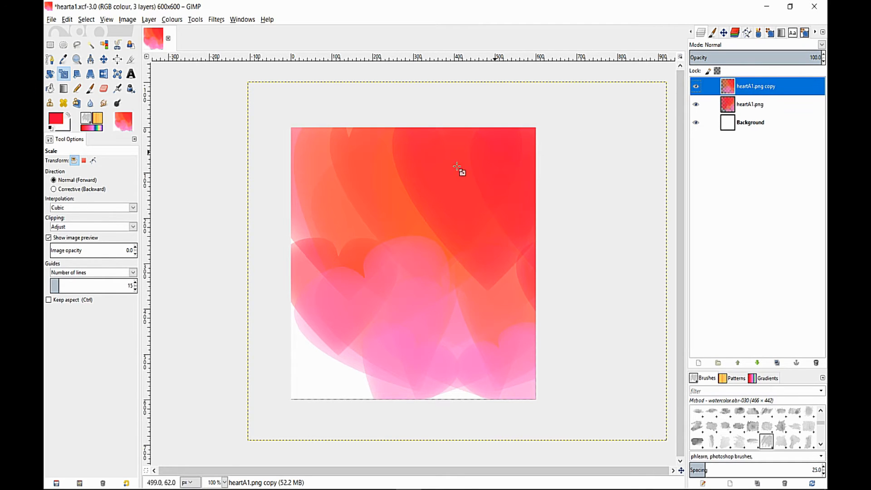
left_click(304, 154)
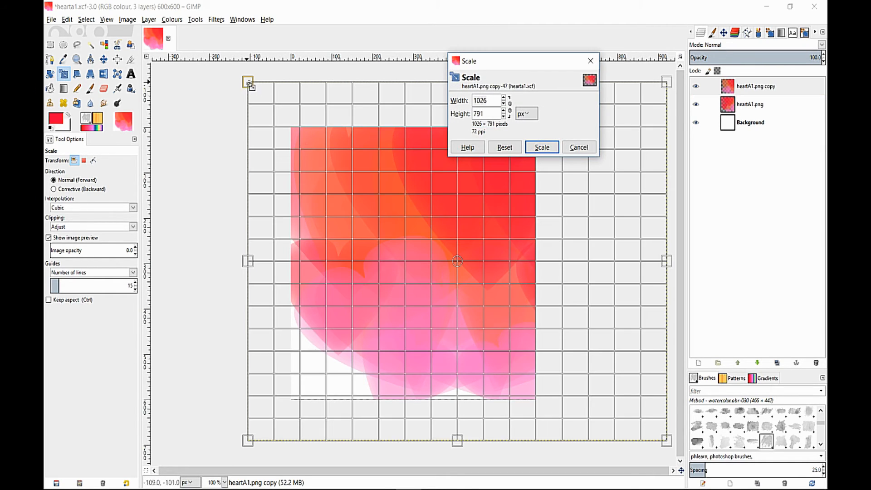
left_click_drag(253, 90, 410, 231)
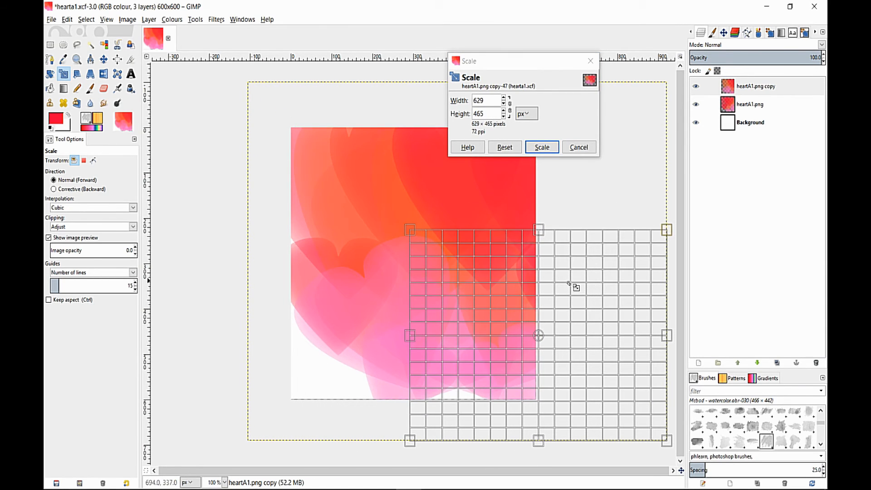
left_click(541, 149)
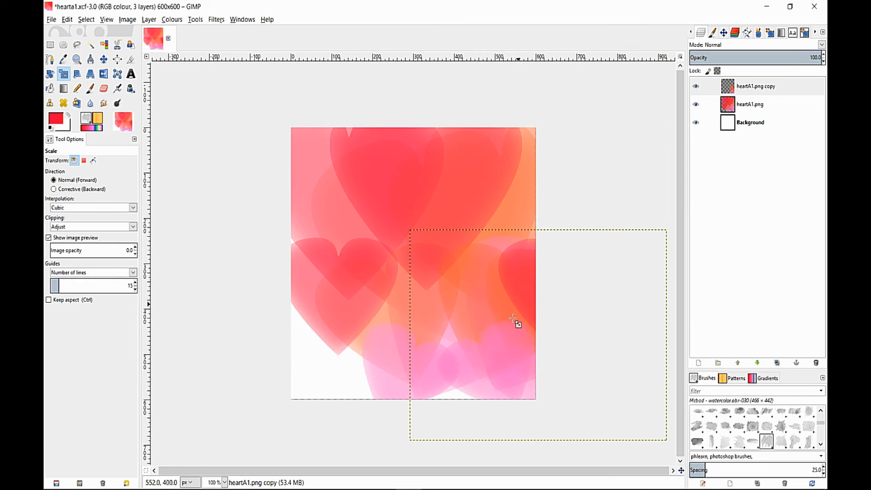
Scale the flipped copy further down to 609 × 458 px and move it left across the lower half of the canvas.
mouse_move(517, 294)
left_mouse_down()
mouse_move(490, 290)
mouse_move(529, 295)
left_mouse_up()
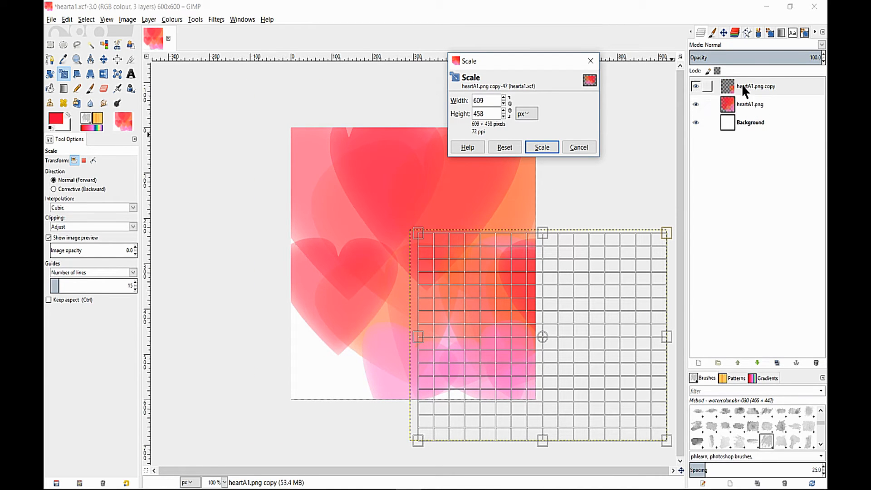
left_click(551, 144)
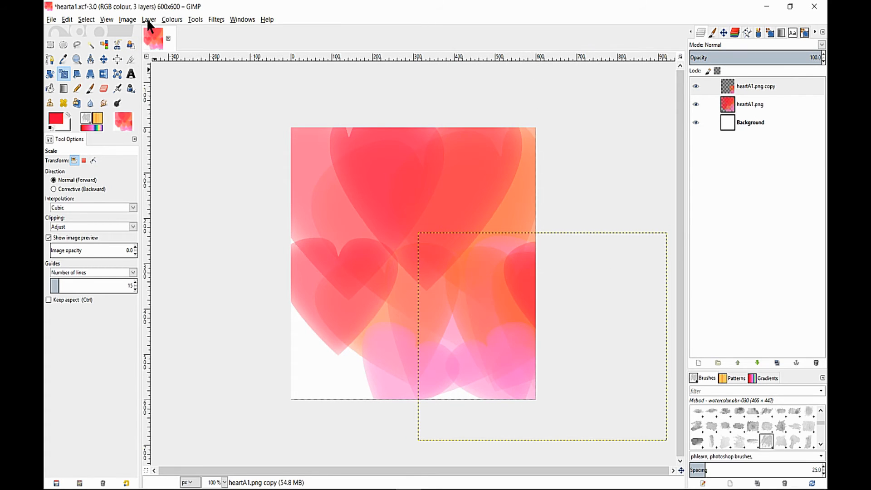
left_click(104, 59)
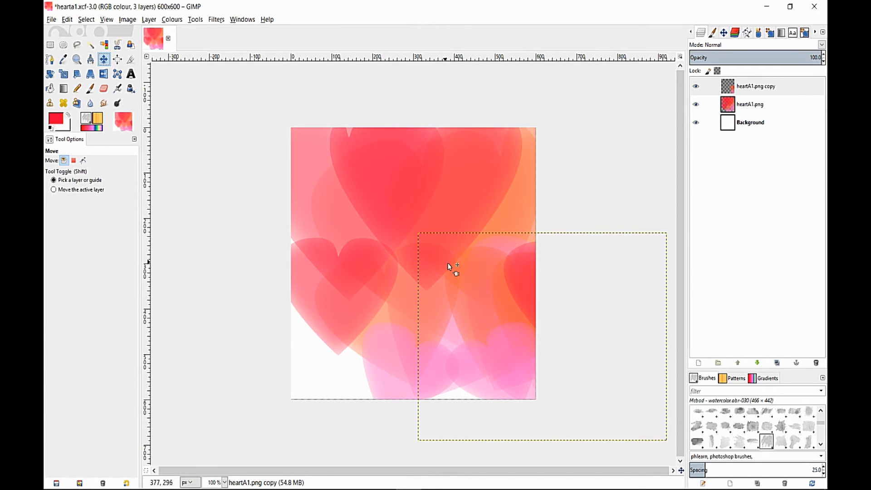
left_click_drag(487, 279, 304, 278)
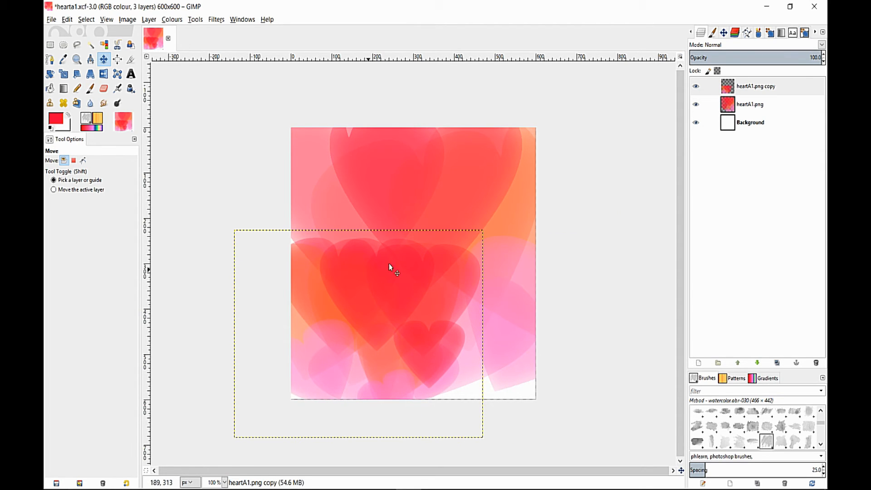
Rotate the heartA1.png copy layer by -24.01 degrees about its centre.
left_click(51, 72)
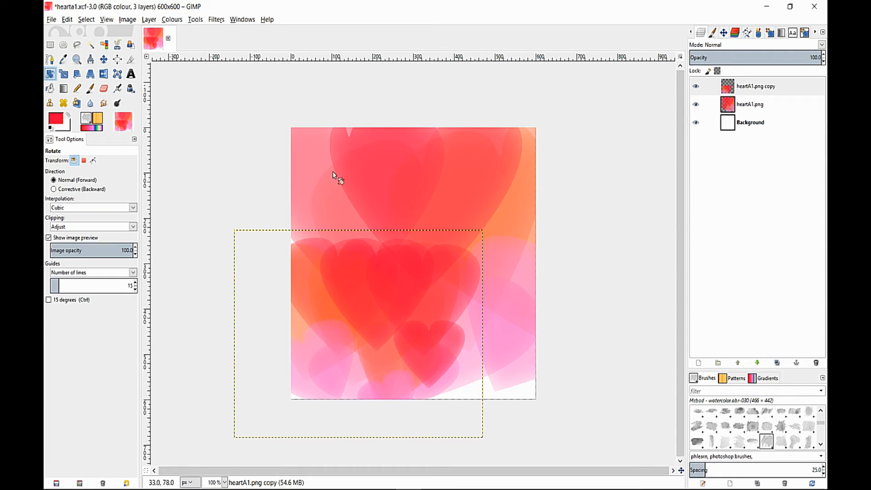
left_click(482, 235)
left_click_drag(482, 234, 431, 191)
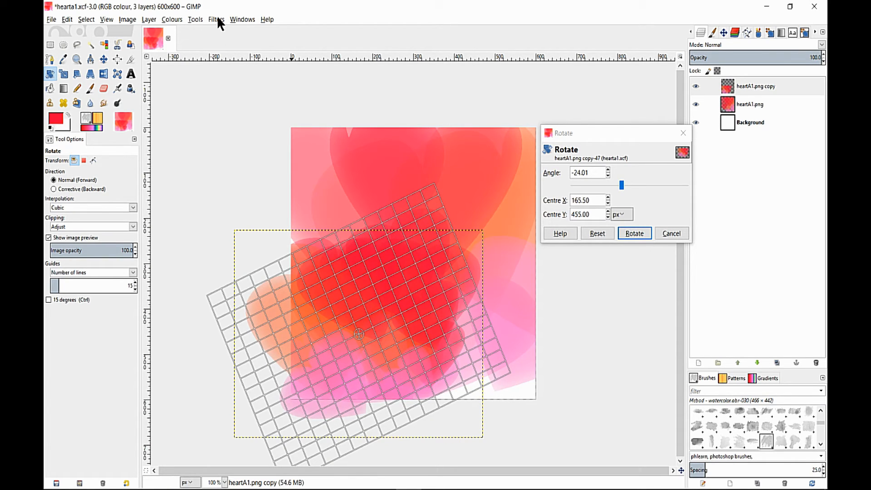
left_click(630, 232)
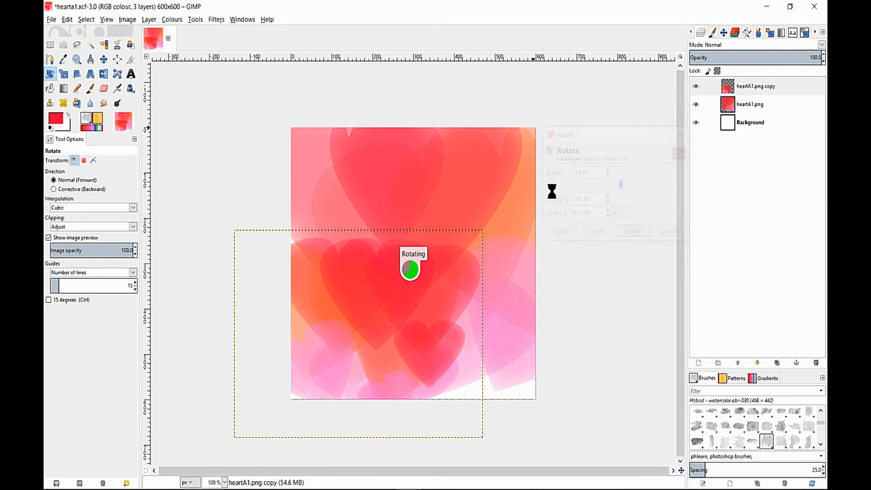
Shift the heartA1.png copy layer's colours with Hue-Saturation, using hue 16 and lightness 51.
left_click(181, 20)
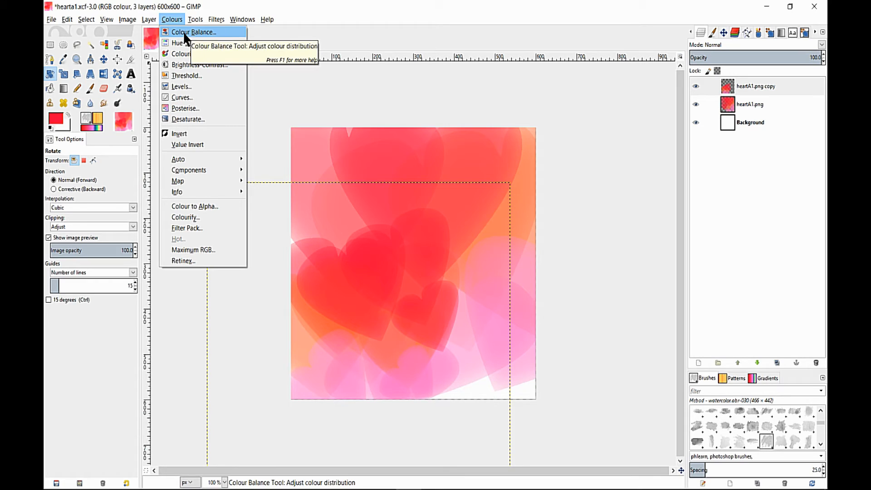
left_click(194, 43)
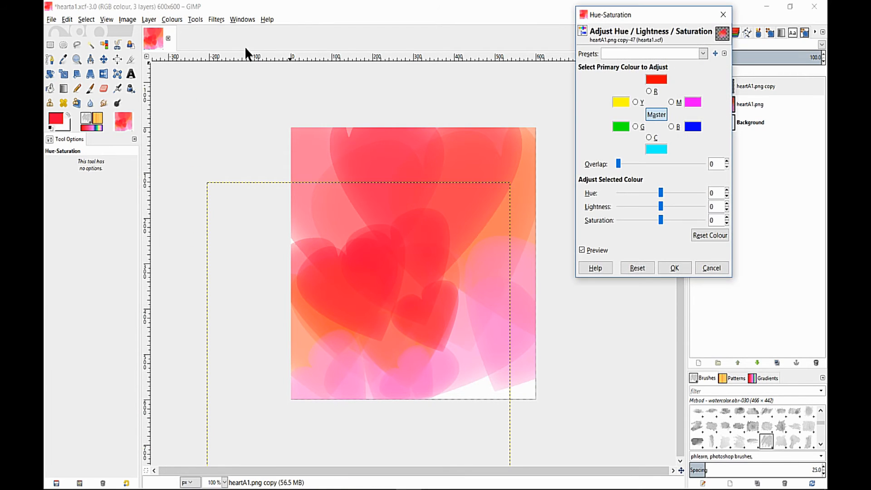
left_click_drag(663, 196, 666, 196)
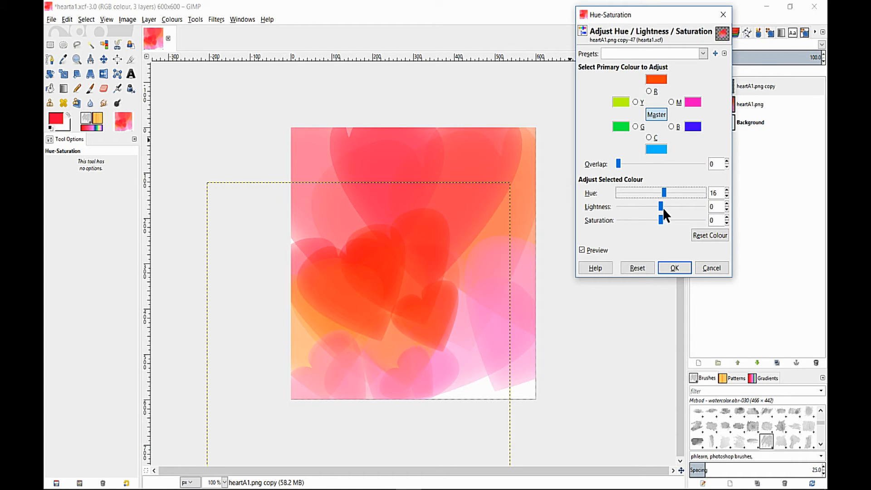
left_click_drag(661, 207, 685, 210)
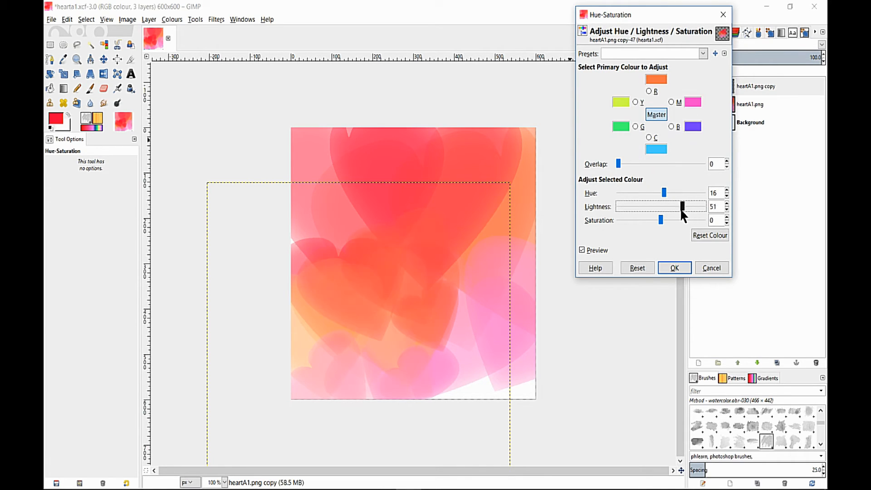
left_click(674, 267)
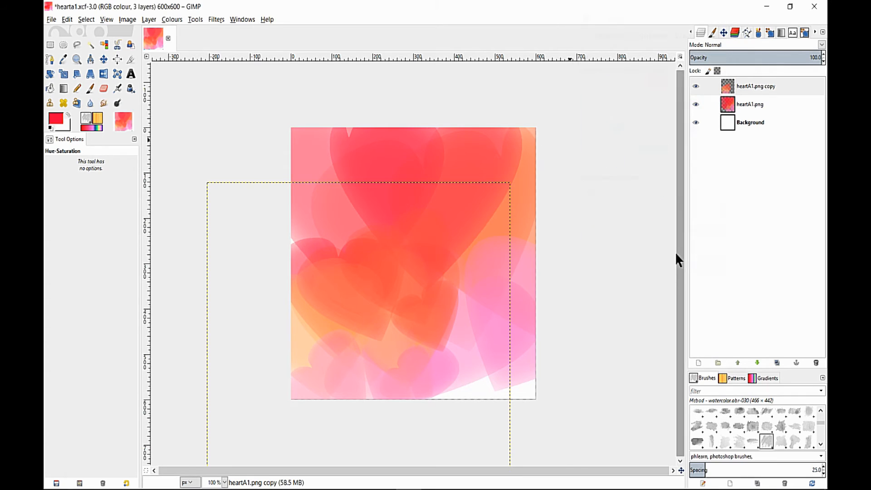
Lower the heartA1.png copy layer's opacity to 81.8.
left_click(784, 91)
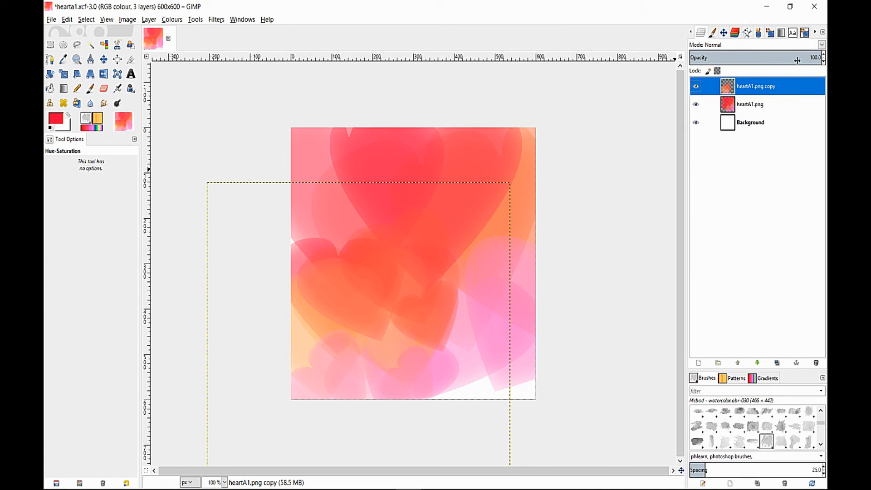
left_click(769, 58)
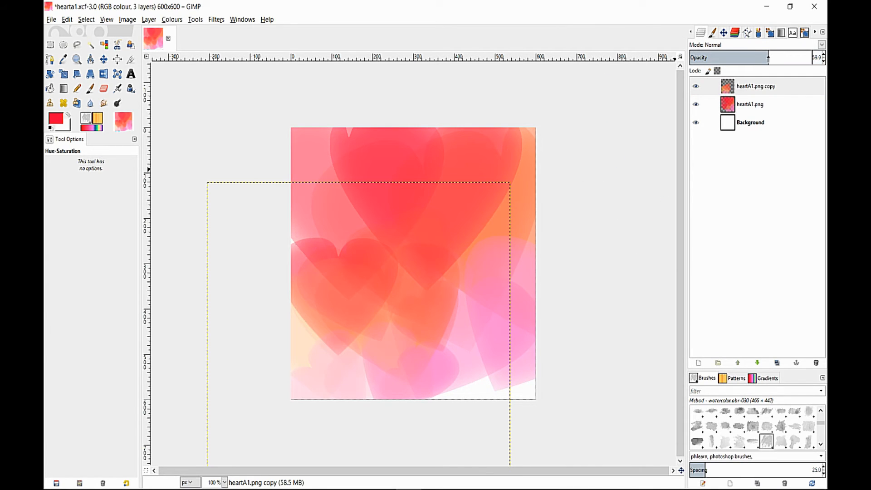
left_click_drag(768, 59, 798, 57)
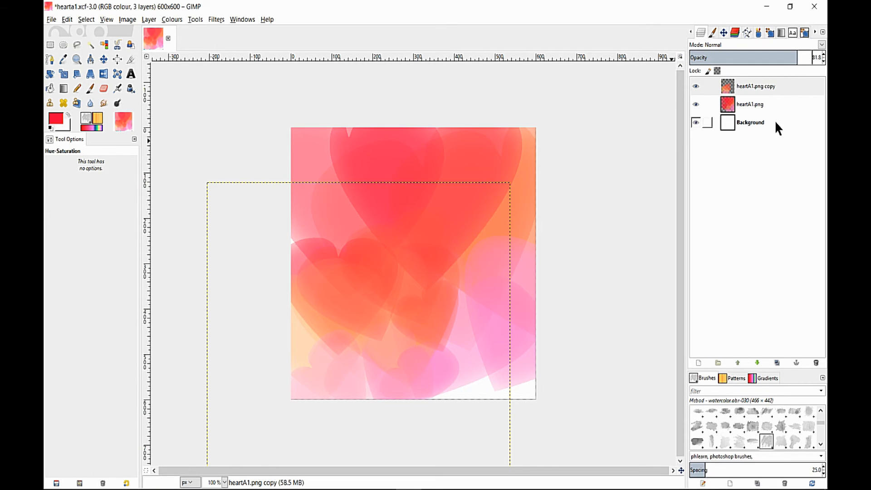
Reduce the opacity of the heartA1.png layer to about 73.
left_click(768, 104)
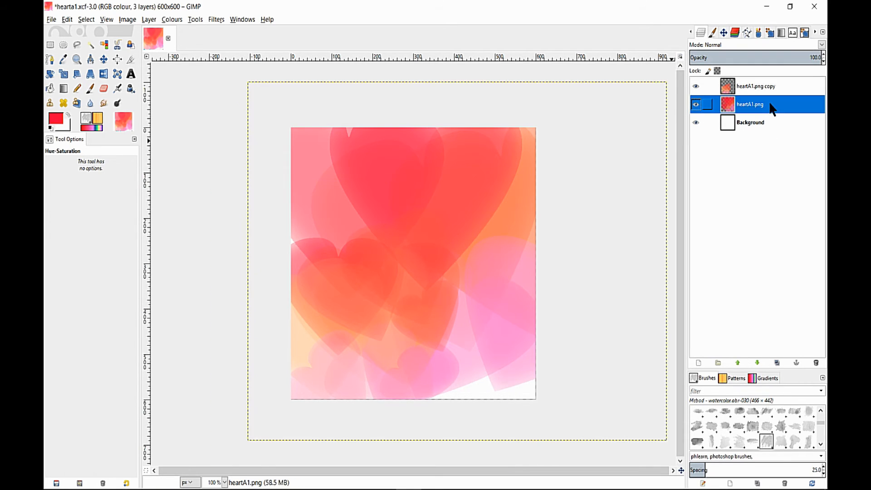
left_click(785, 58)
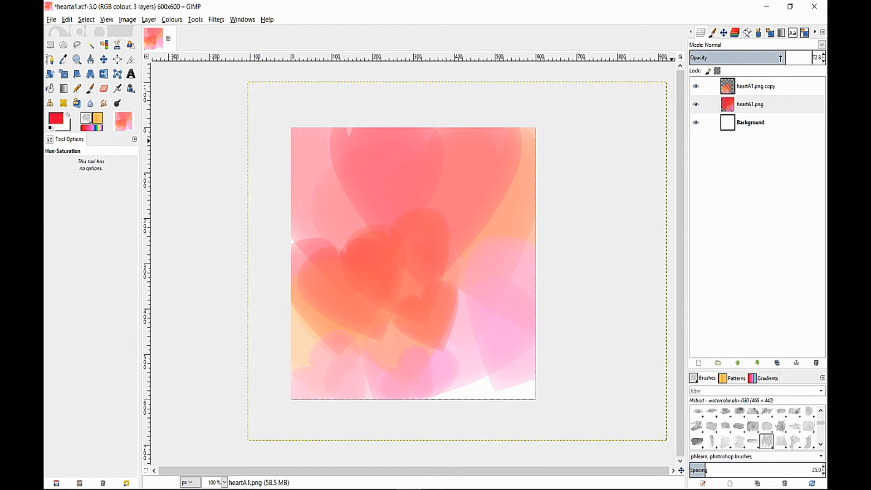
left_click(781, 58)
Duplicate the heartA1.png copy layer and move the duplicate up and right over the upper-right part of the canvas.
left_click(769, 90)
right_click(770, 87)
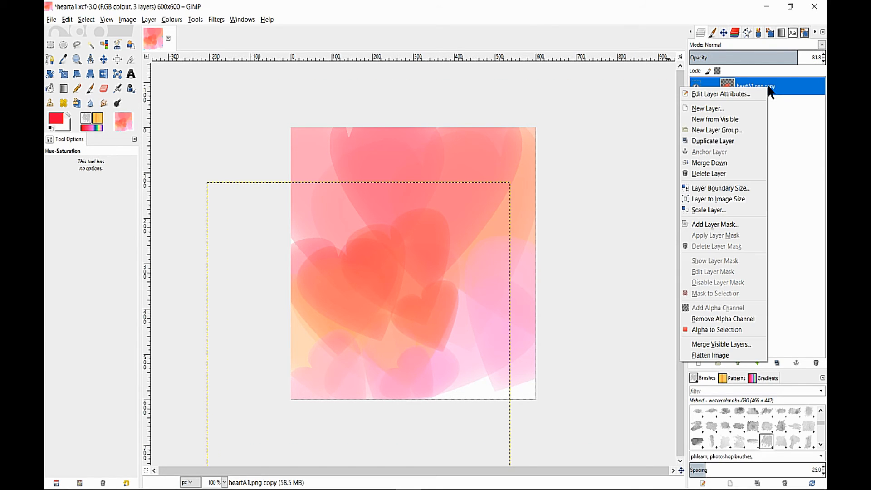
left_click(708, 142)
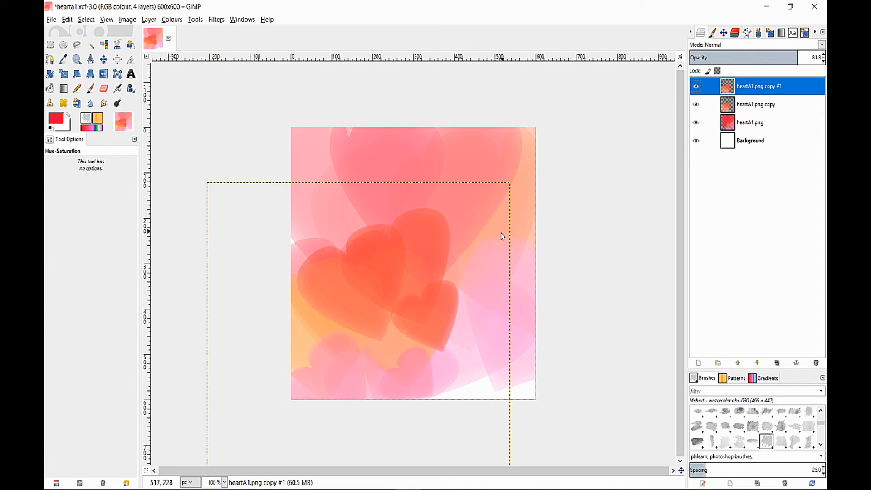
left_click(105, 59)
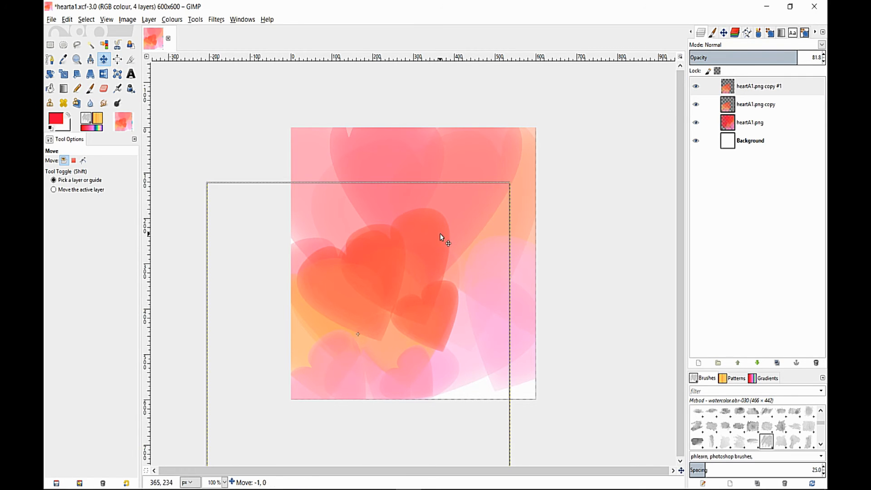
left_click_drag(443, 241, 527, 95)
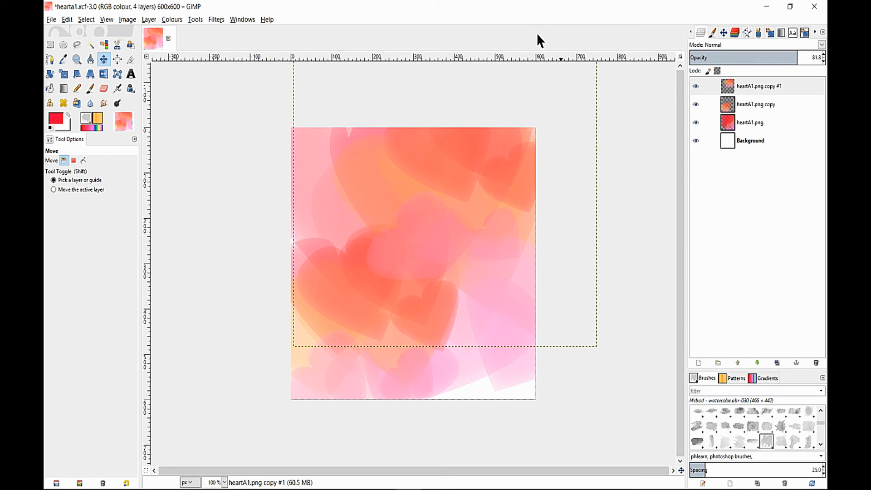
Merge both heart copy layers down into the semi-transparent heartA1.png layer, leaving only it and the Background.
right_click(767, 86)
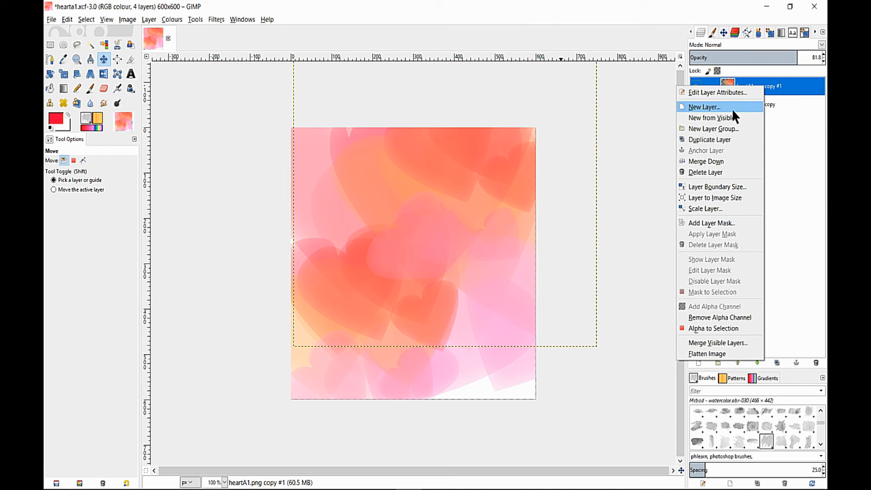
left_click(704, 162)
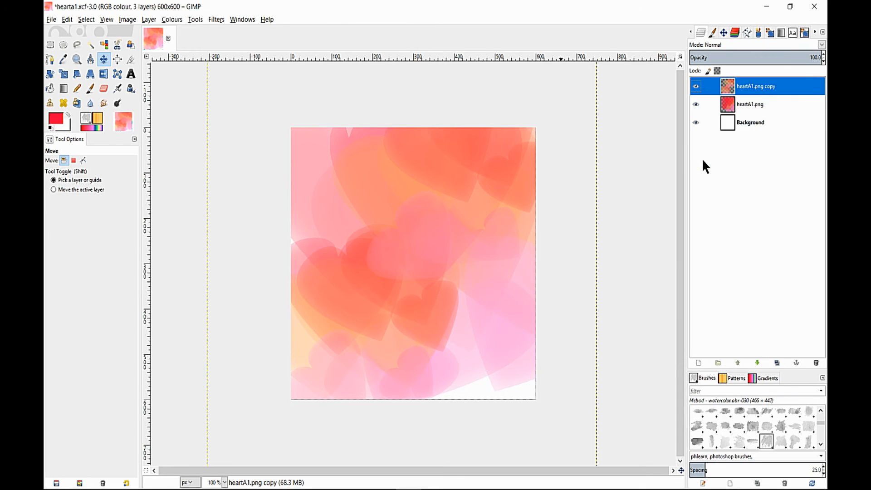
right_click(761, 88)
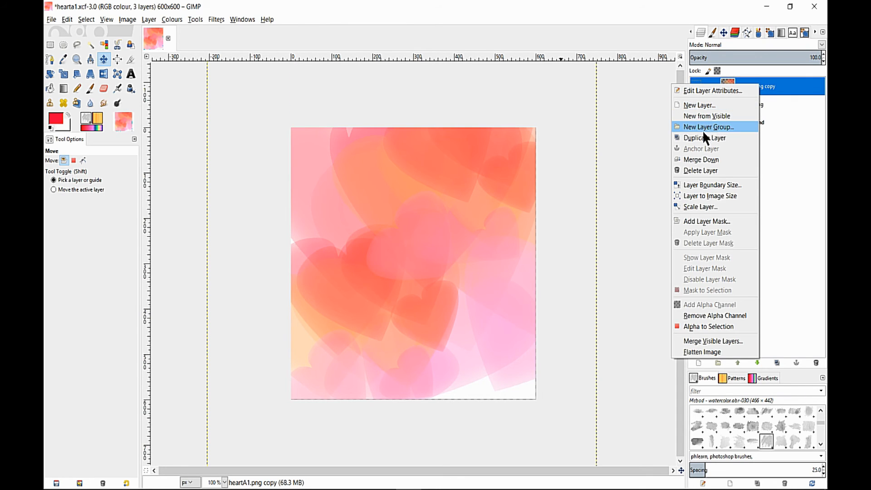
left_click(698, 157)
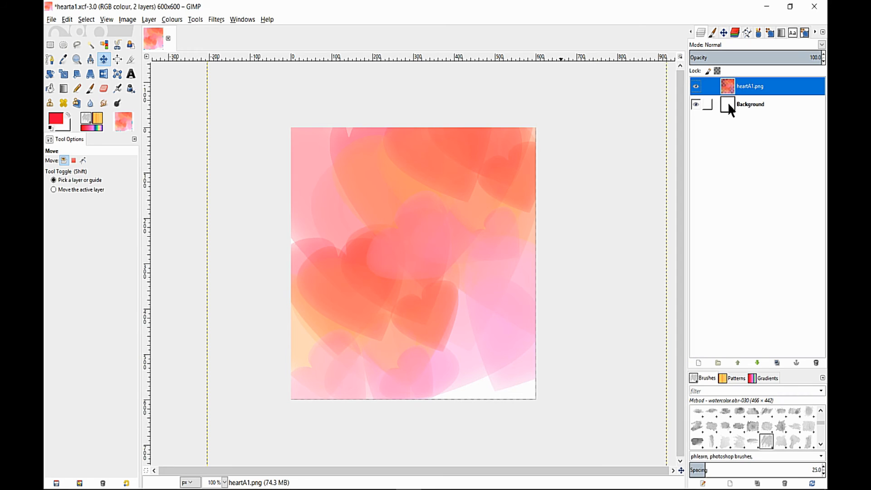
Set the merged heartA1.png layer's opacity to 87.3 and merge it down into the Background.
left_click(778, 58)
left_click_drag(796, 59, 805, 58)
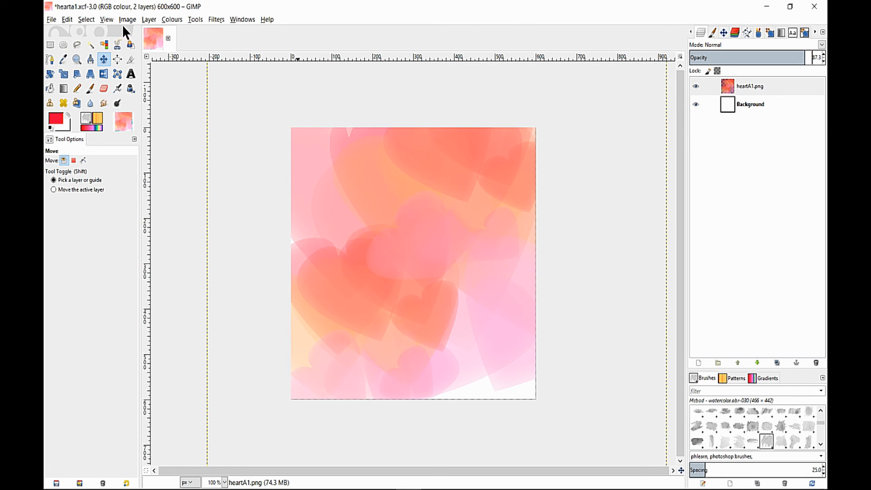
right_click(778, 89)
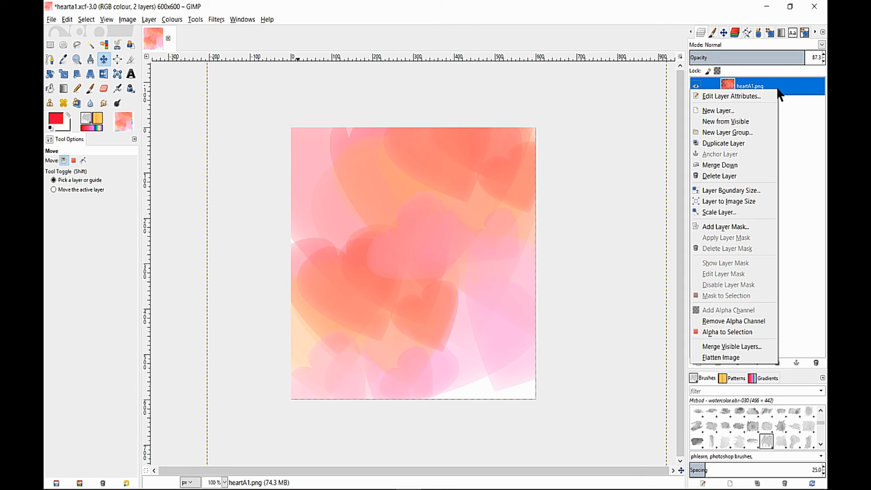
left_click(723, 165)
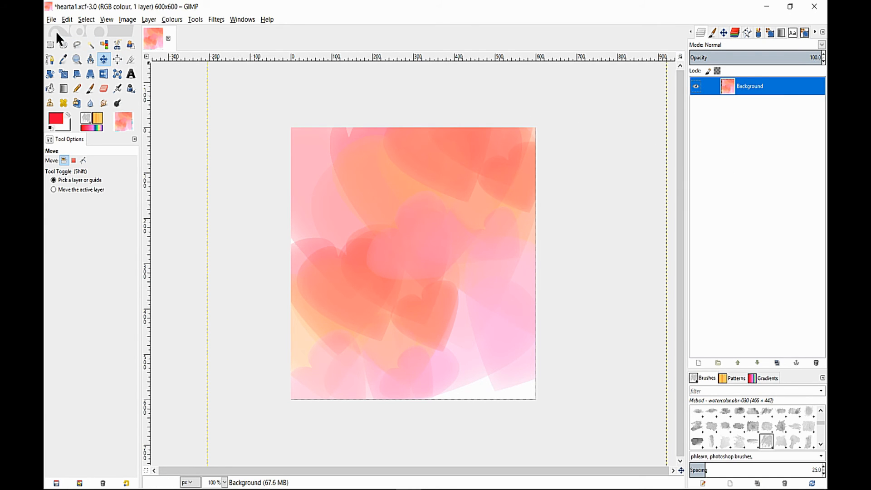
Set up an image export to the Desktop named heartbachground1.jpg with the JPEG file type.
left_click(51, 18)
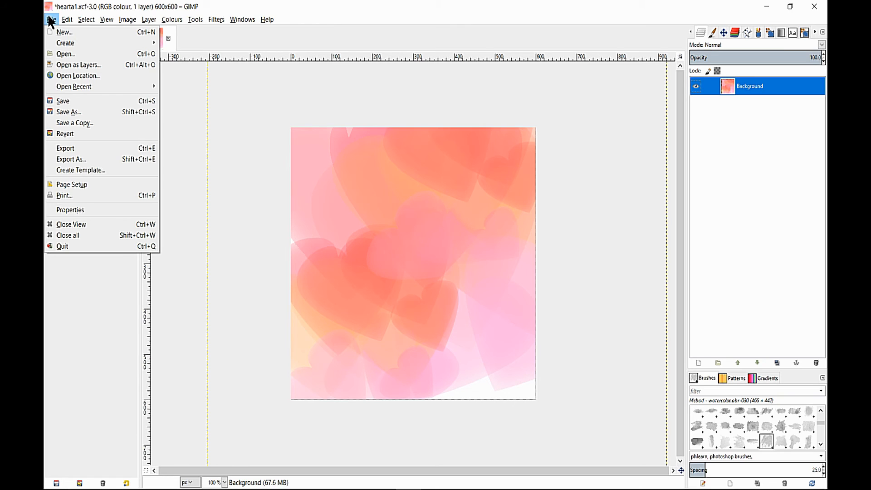
left_click(67, 148)
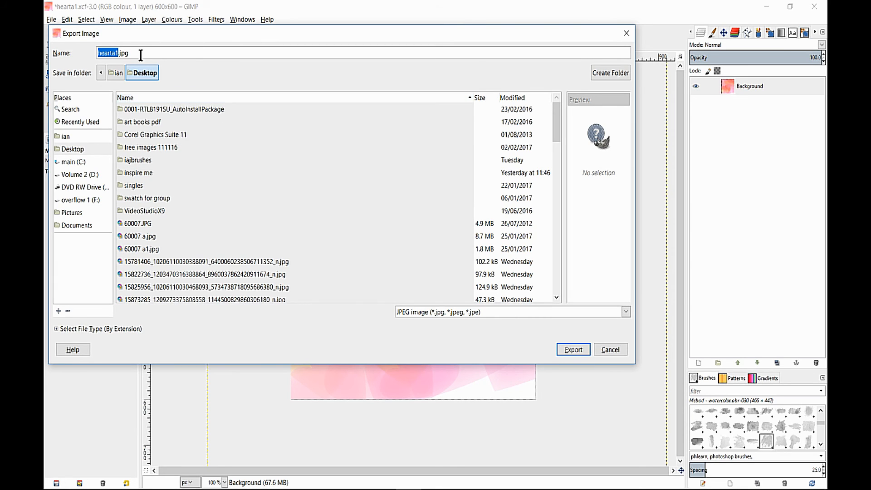
left_click_drag(98, 53, 68, 57)
key("BackSpace")
type("heart.")
key("BackSpace")
type("bachground1")
left_click(70, 150)
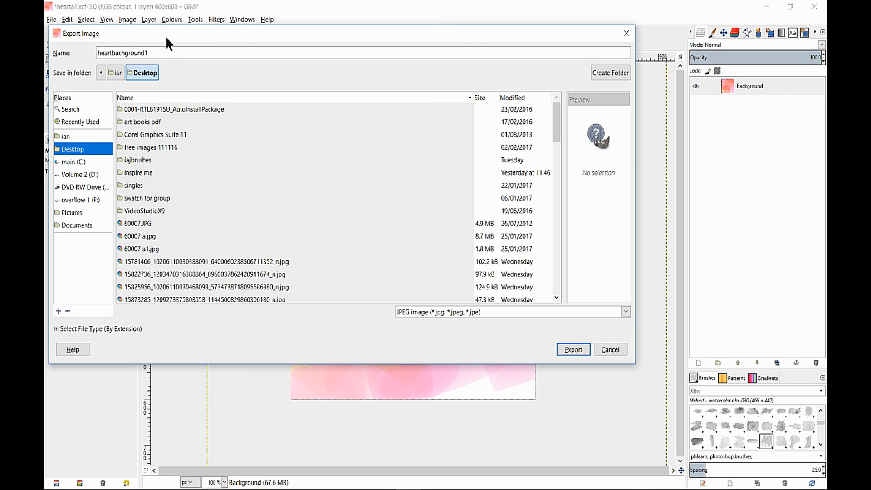
left_click(157, 53)
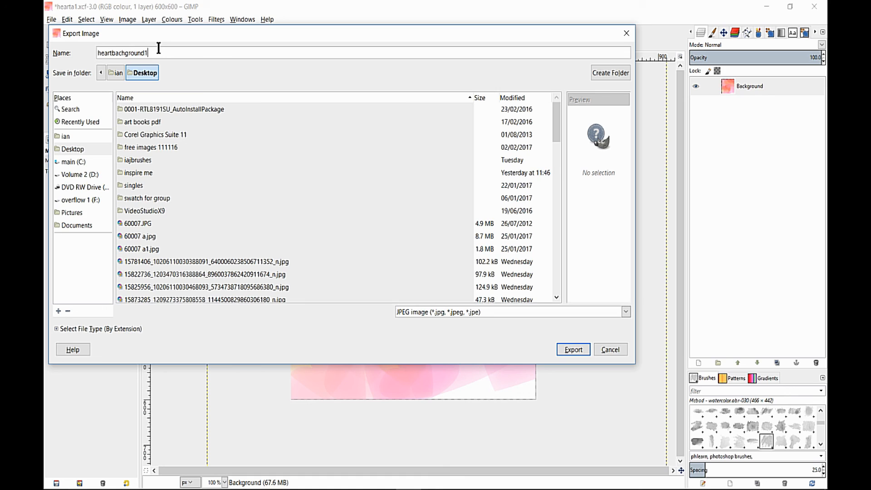
type(".jpg")
left_click(626, 312)
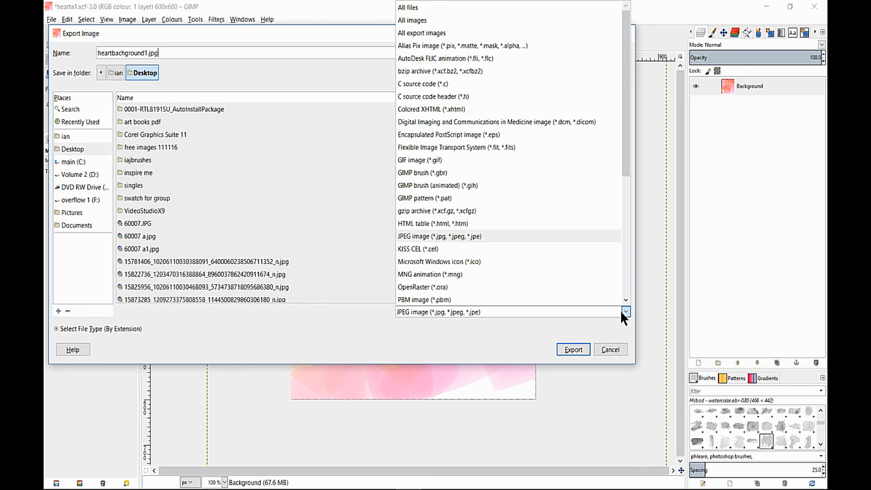
left_click(413, 236)
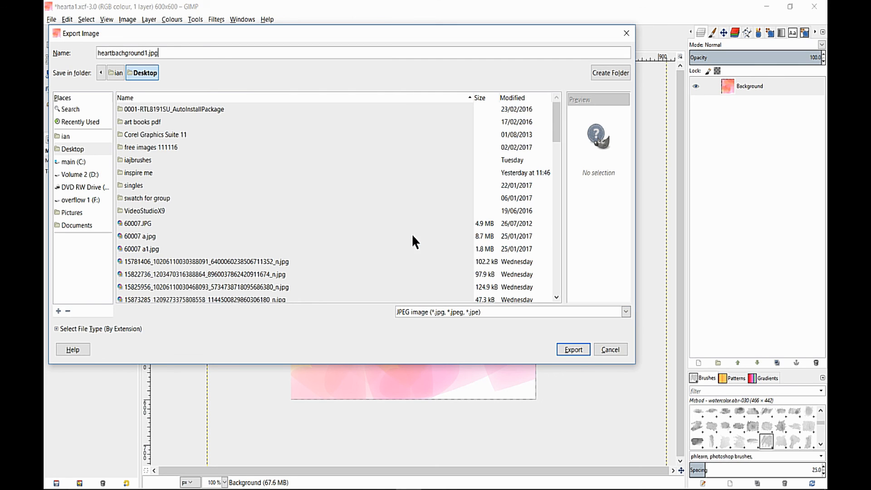
Export the JPEG at quality 100 with the preview in the image window turned on.
left_click(574, 350)
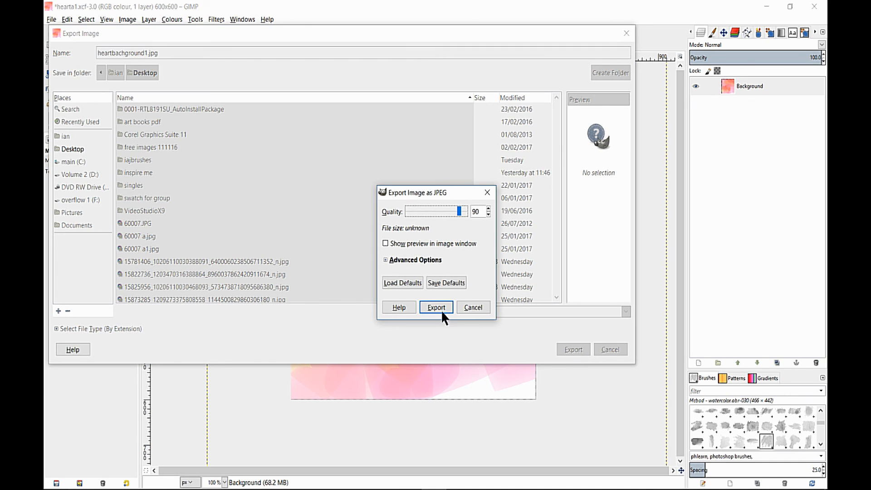
left_click_drag(458, 212, 474, 211)
left_click(385, 243)
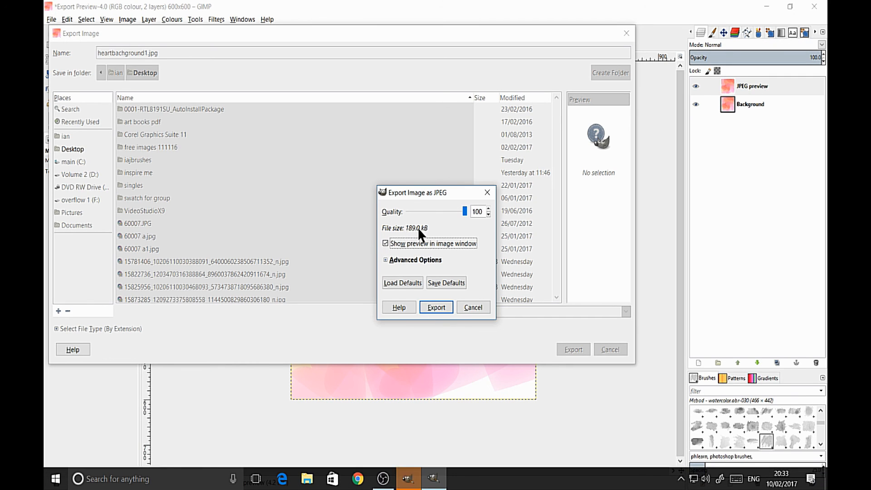
left_click(437, 307)
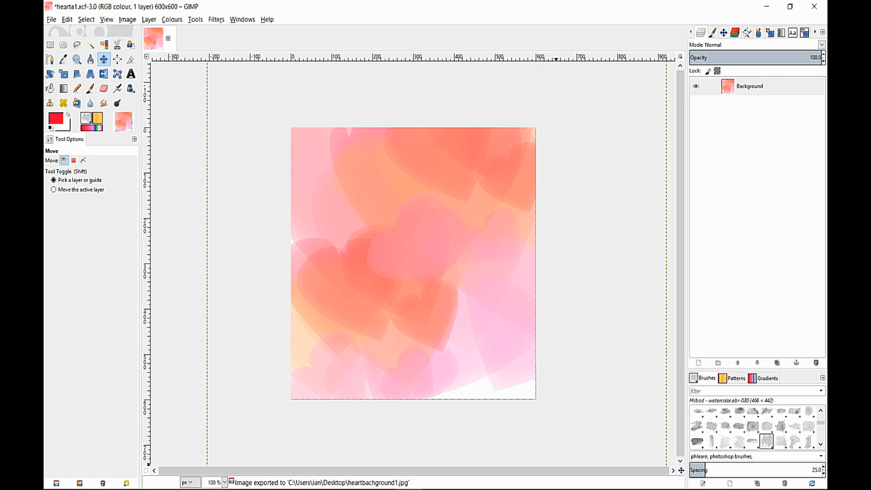
mouse_move(408, 480)
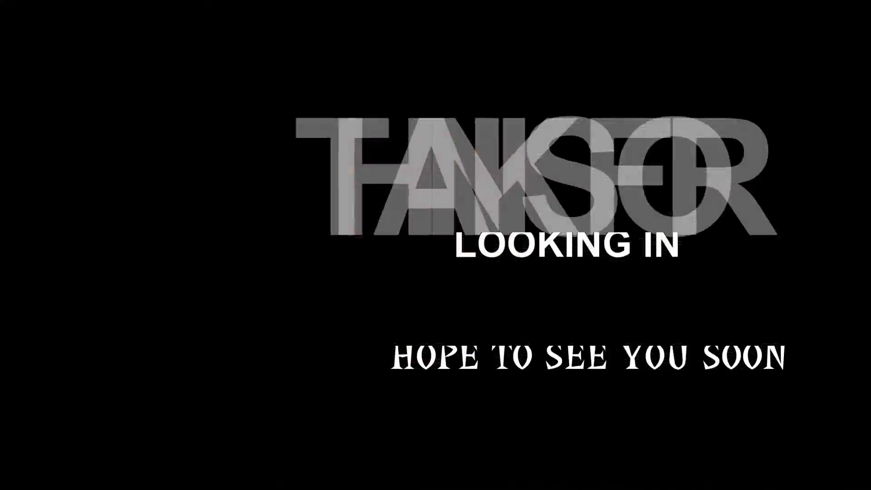